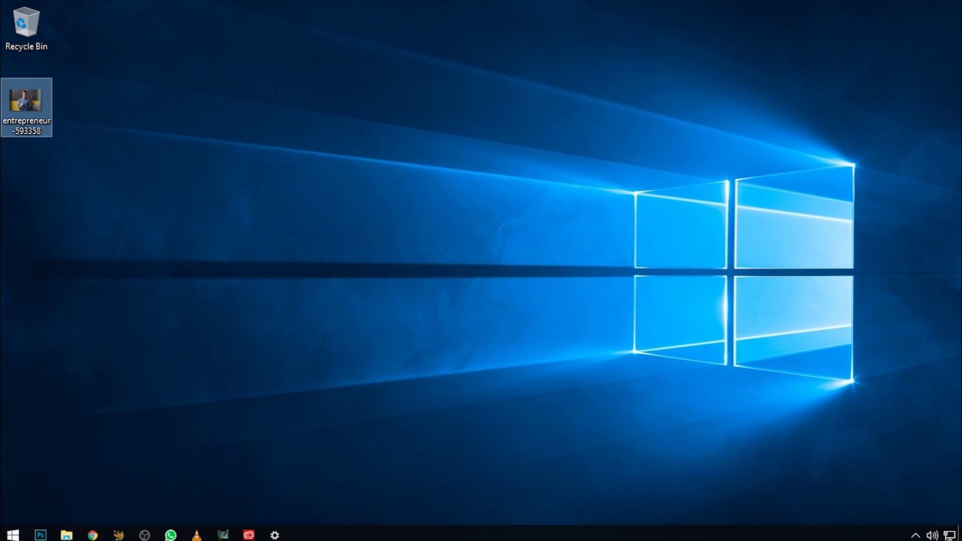
Step: Open the photo entrepreneur-593358.jpg in Photoshop
click(40, 530)
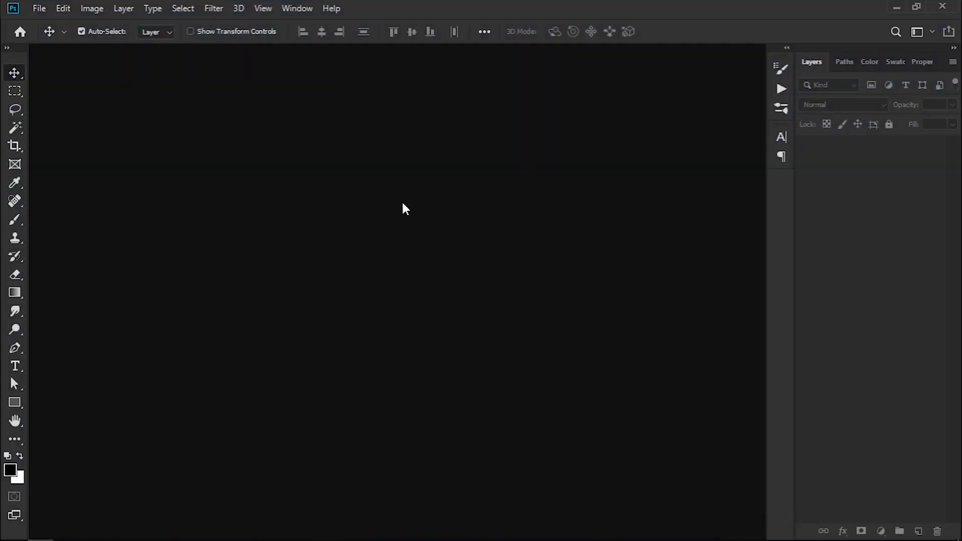
double_click(405, 208)
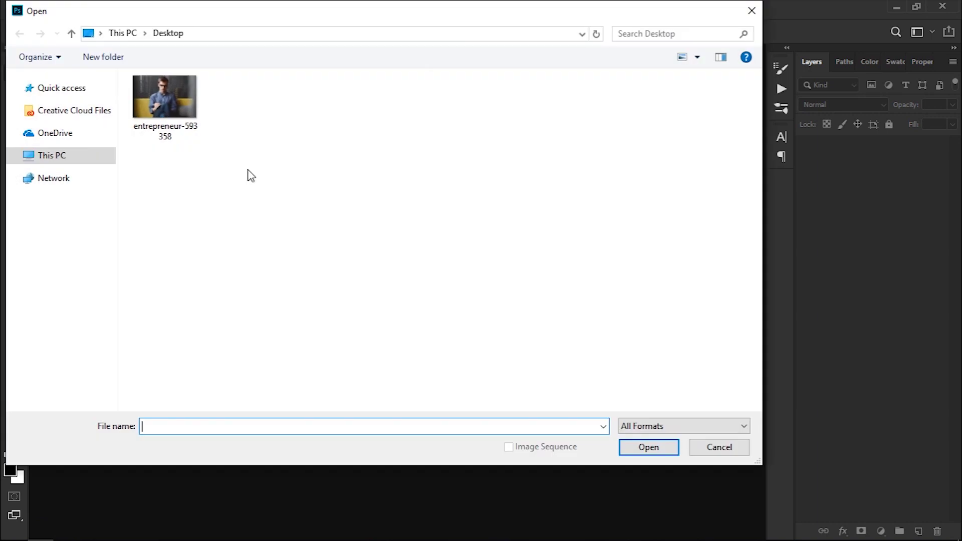
double_click(153, 112)
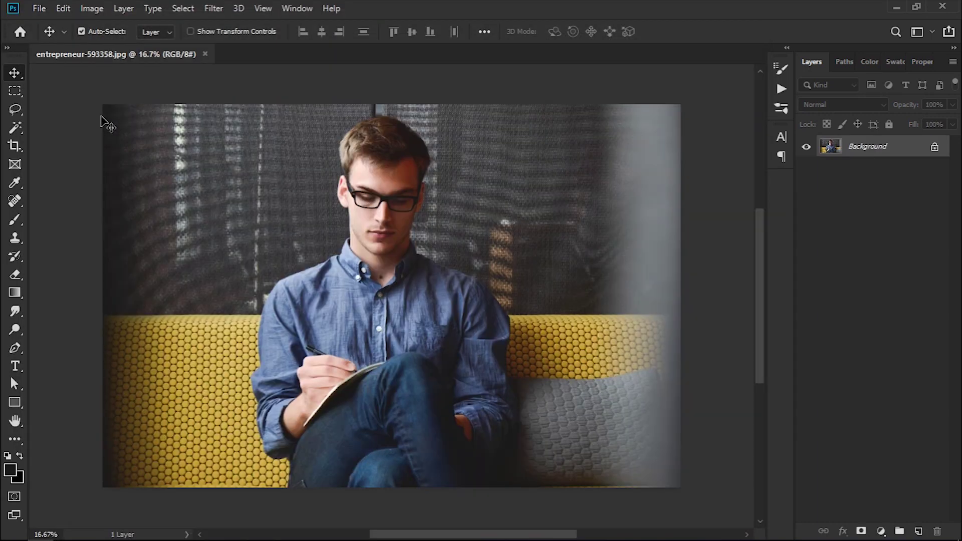
Step: Copy the man onto a new Layer 1 with Select Subject, then select the Background layer
click(15, 128)
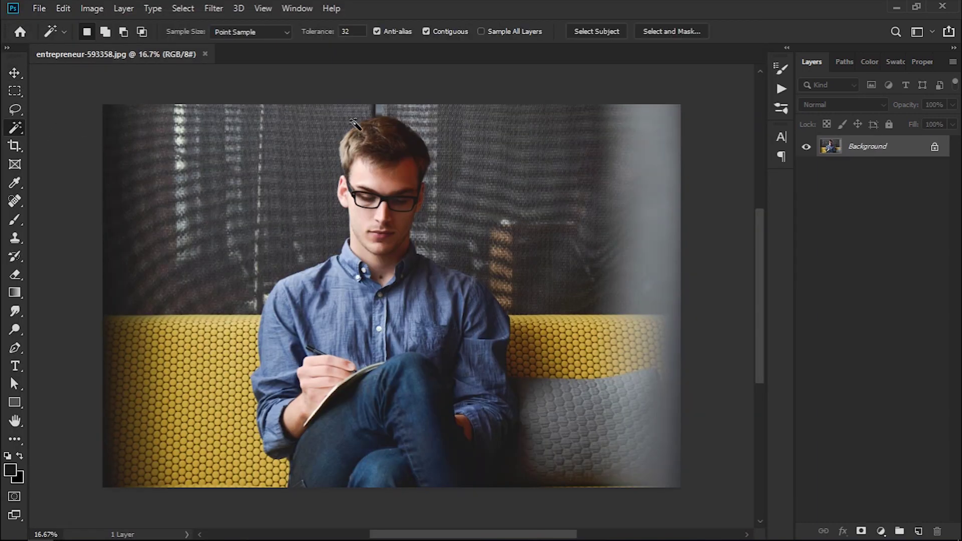
click(585, 30)
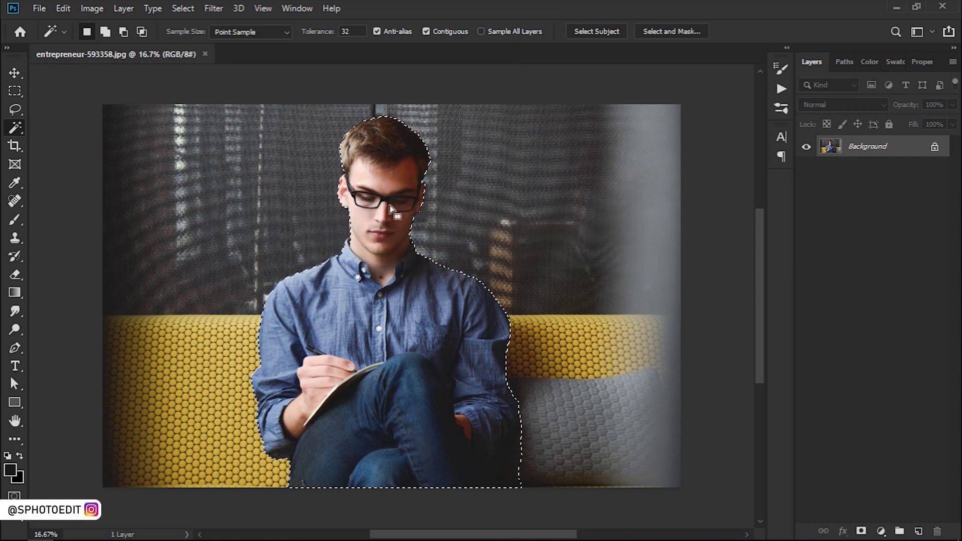
right_click(381, 216)
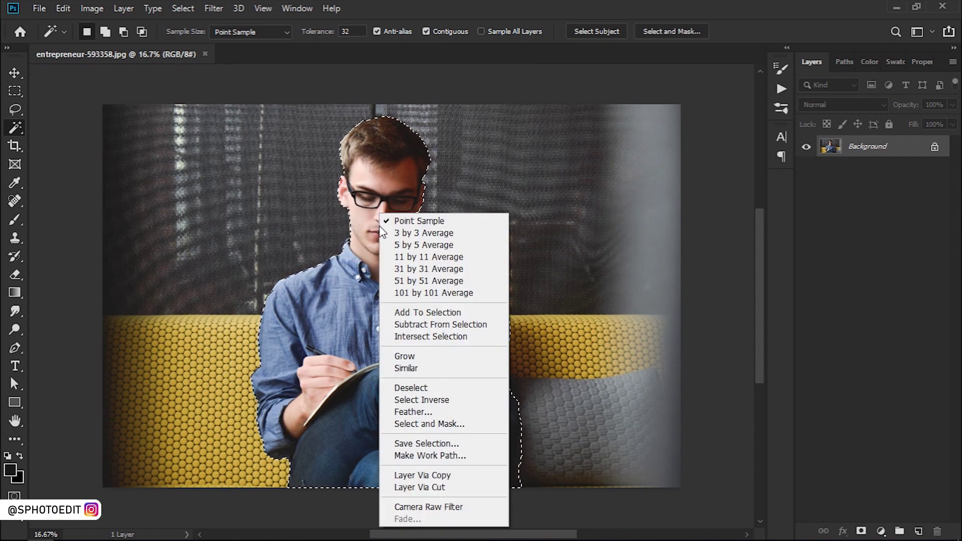
click(425, 476)
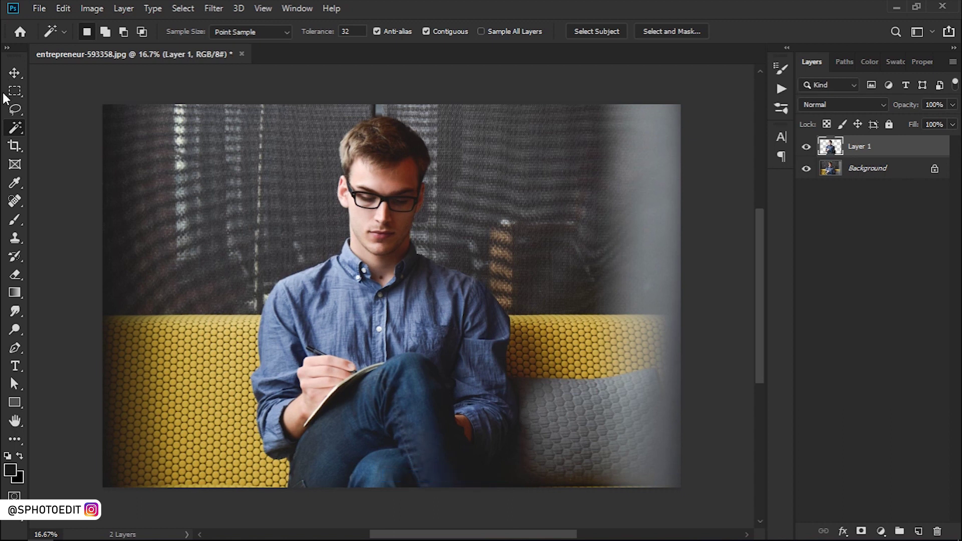
click(14, 73)
click(884, 168)
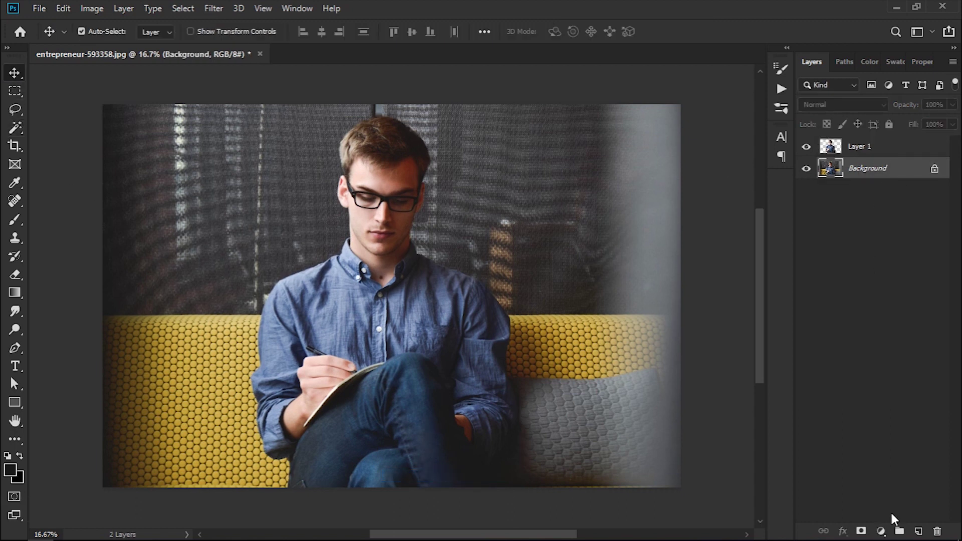
Step: Add a #151515 Solid Color fill layer to hide the room behind the man
click(881, 531)
click(874, 282)
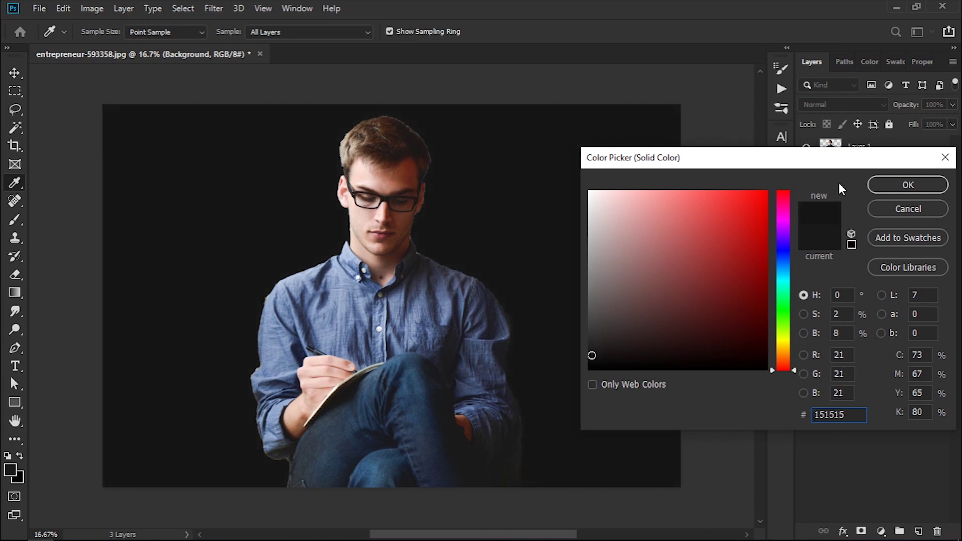
click(893, 184)
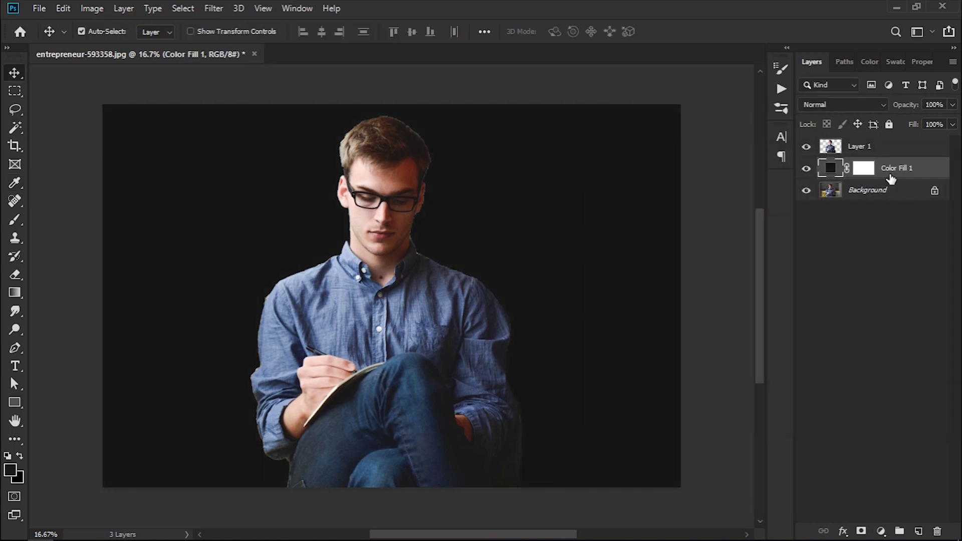
Step: Add an empty Layer 2 above Layer 1 and set the brush colour to the sampled dark tone
click(873, 150)
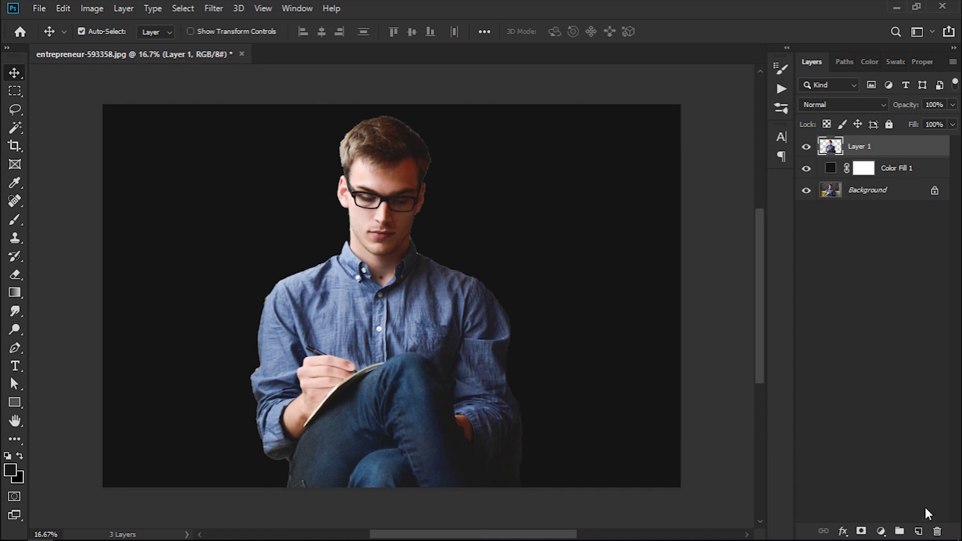
click(921, 531)
key(b)
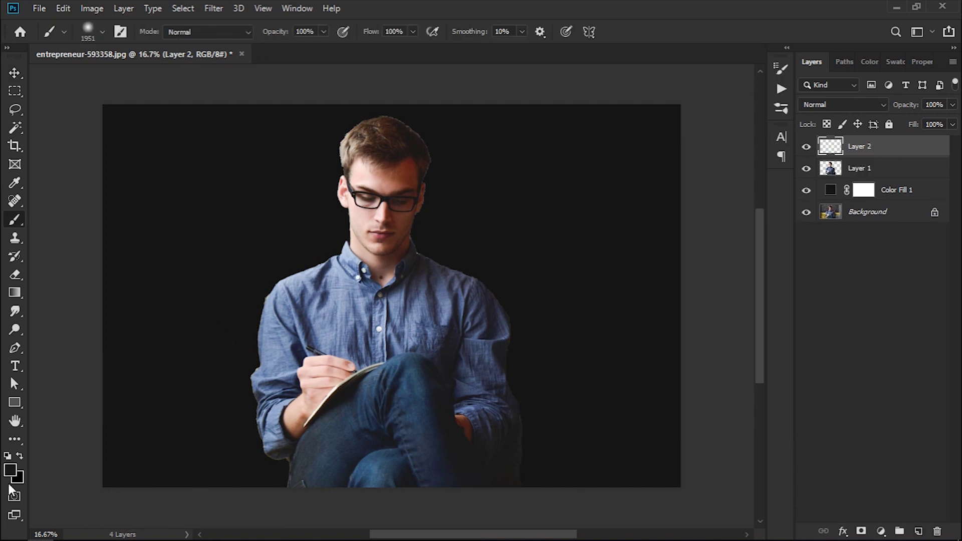
click(10, 470)
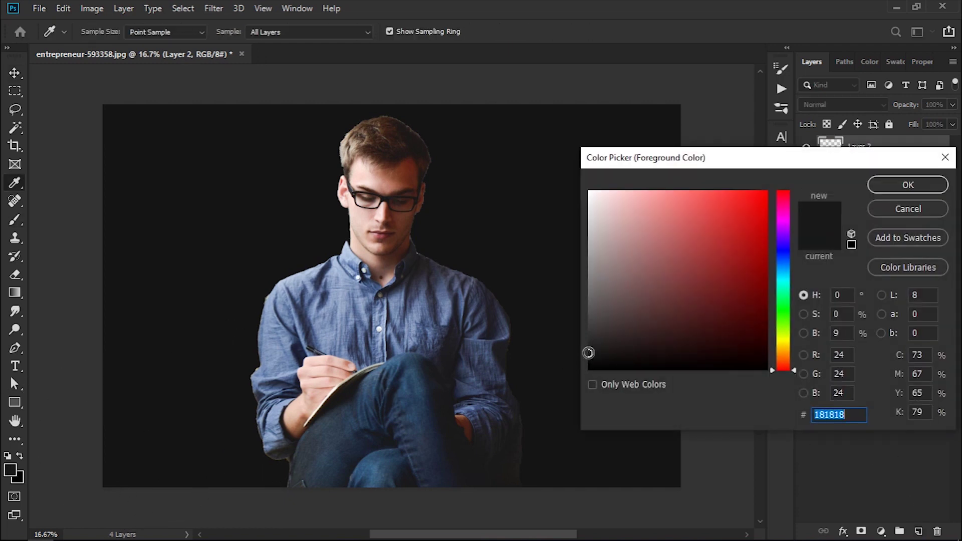
click(535, 221)
click(909, 185)
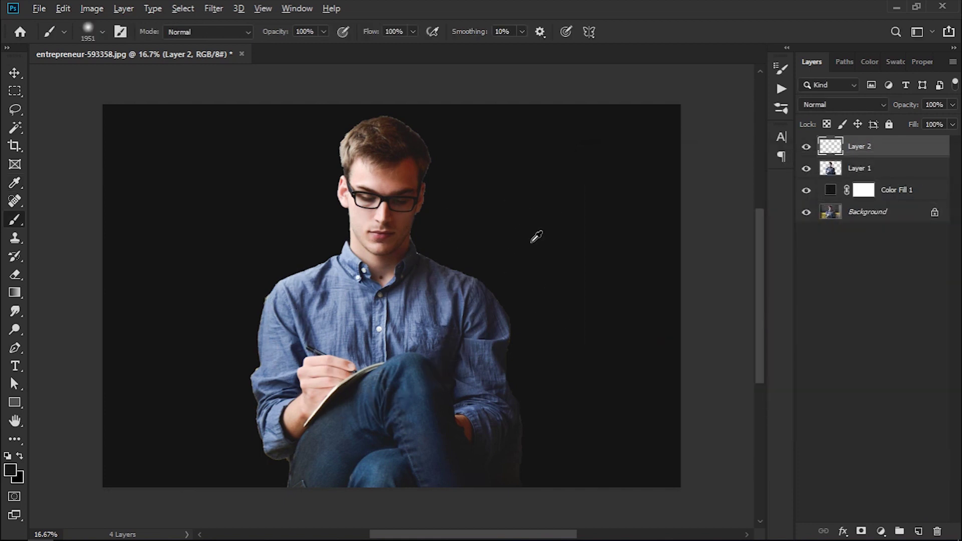
Step: Paint black on Layer 2 with a 1111 px brush along the right shirt and left sleeve
click(104, 33)
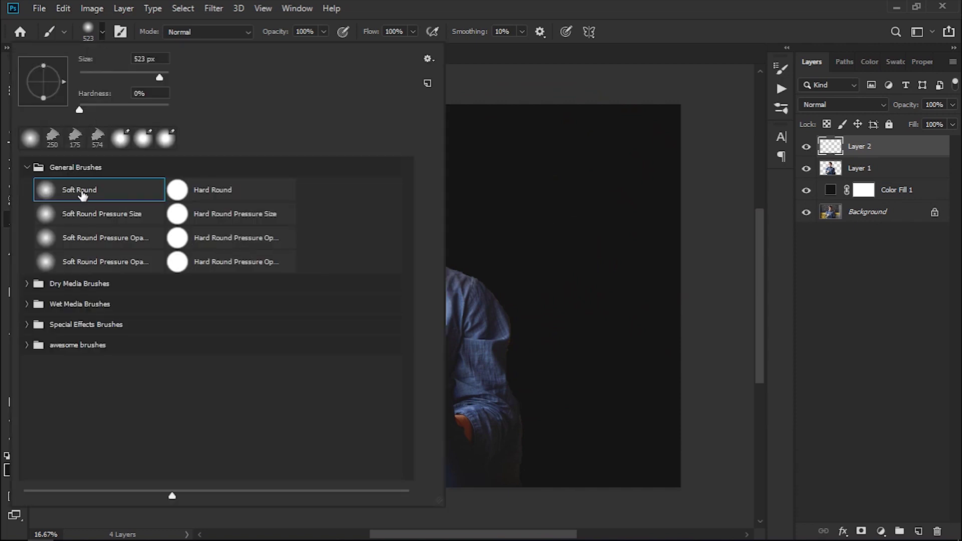
drag(477, 201, 519, 205)
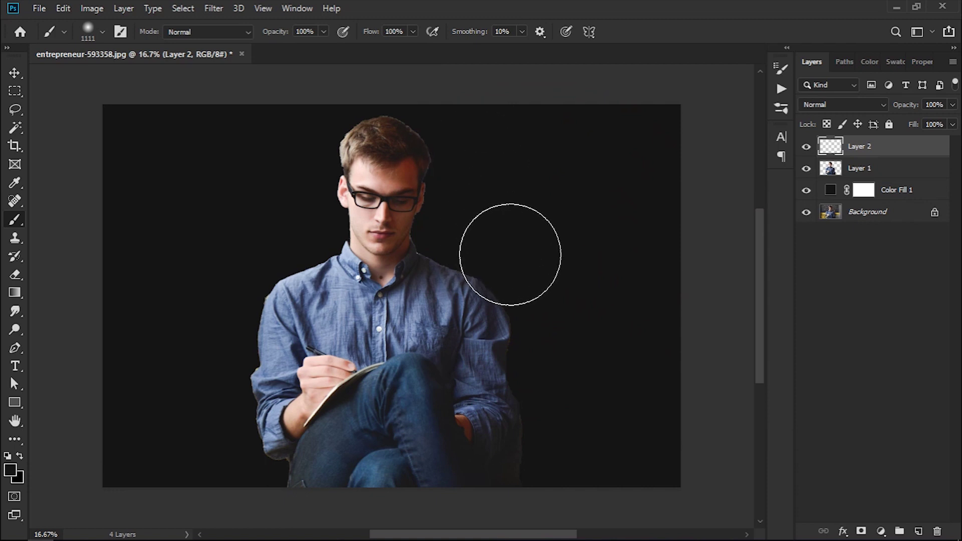
drag(562, 358, 570, 448)
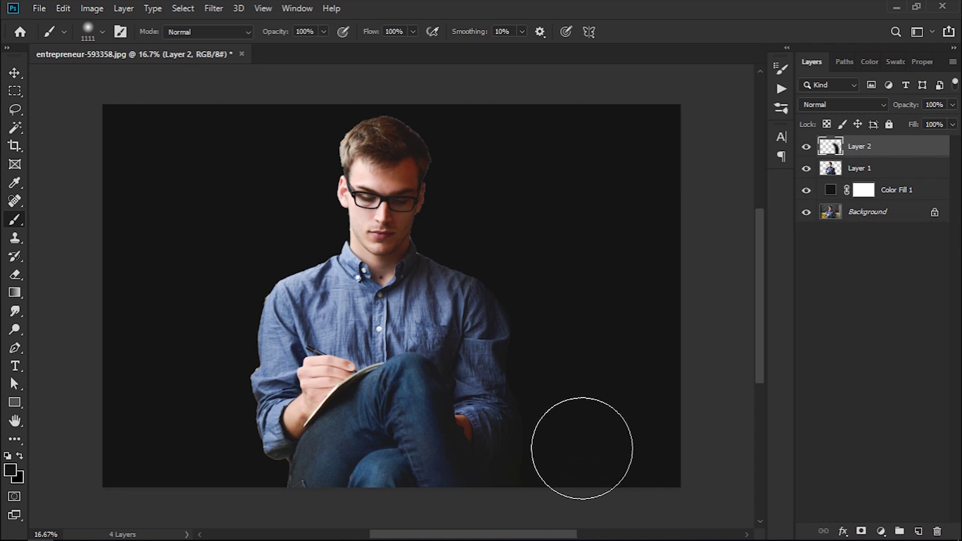
mouse_move(219, 444)
mouse_down()
mouse_move(210, 348)
mouse_move(243, 241)
mouse_up()
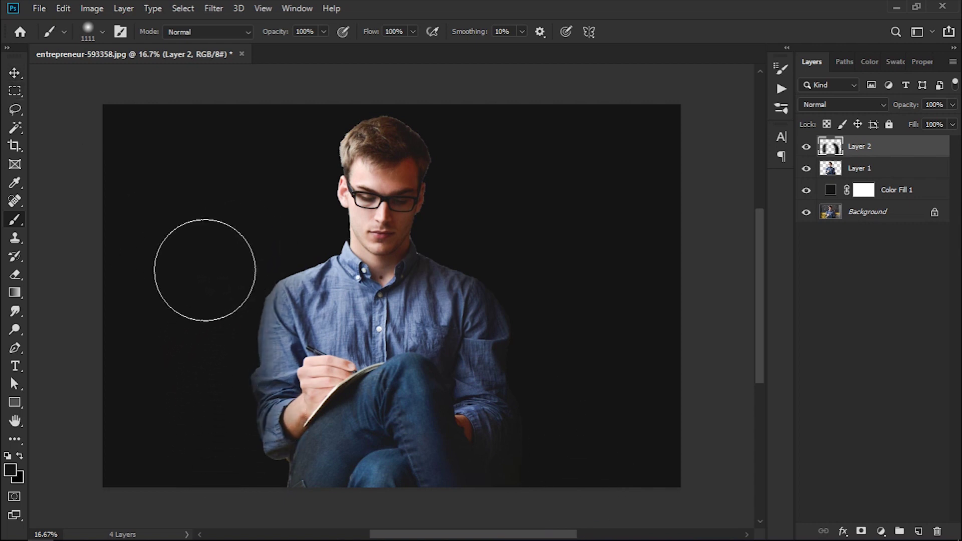
mouse_move(209, 327)
mouse_down()
mouse_move(191, 389)
mouse_move(211, 455)
mouse_up()
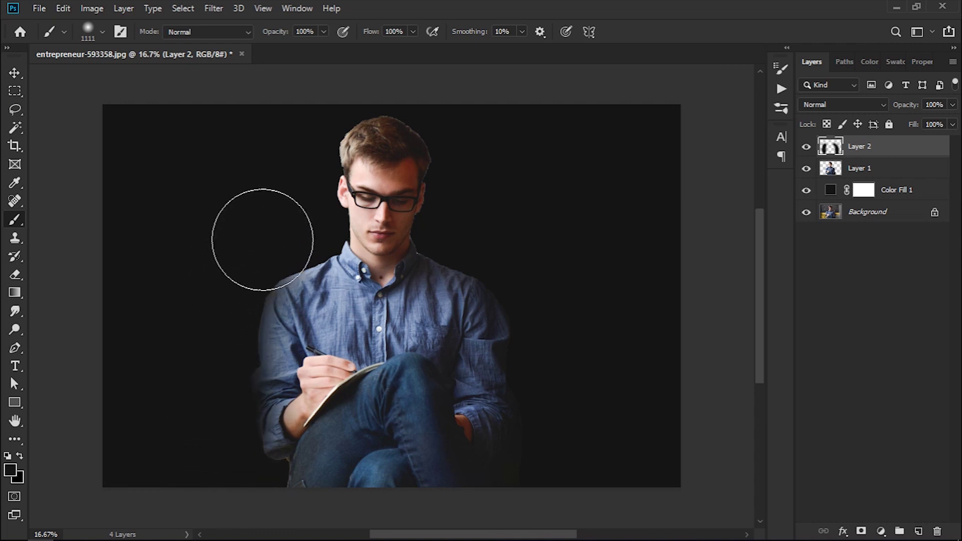
Step: Darken the hair edge beside the head, then resize the brush to 632 px
scroll(245, 270, up, 3)
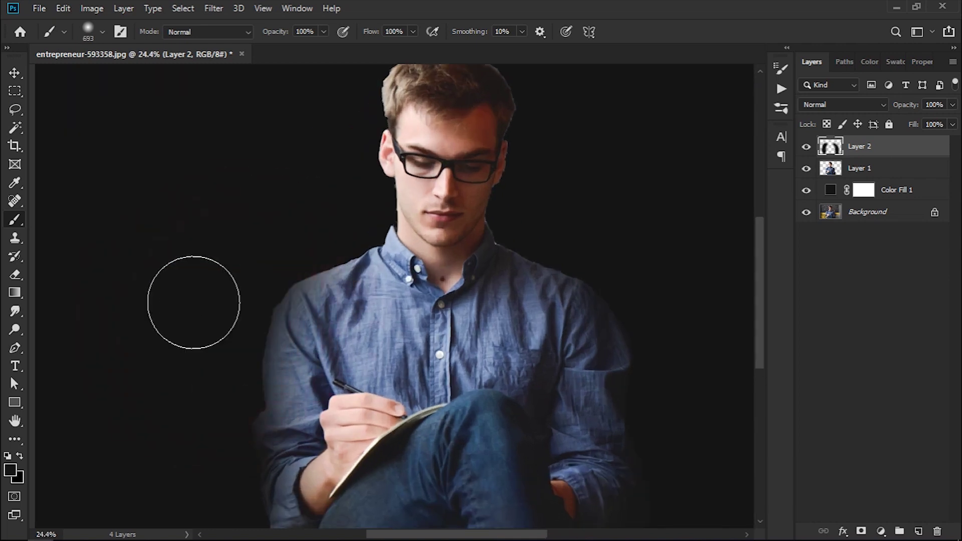
drag(208, 333, 260, 335)
scroll(247, 241, up, 3)
drag(587, 240, 594, 316)
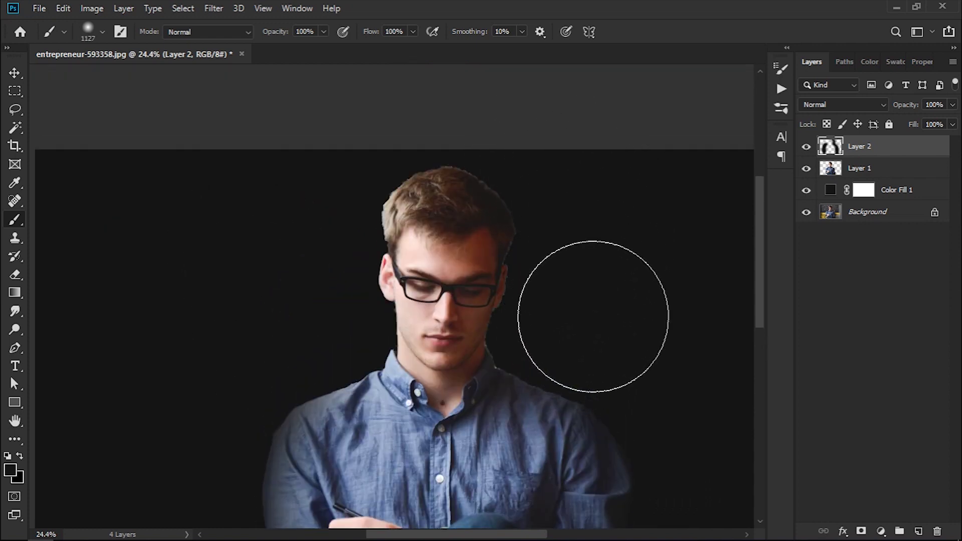
scroll(593, 317, down, 2)
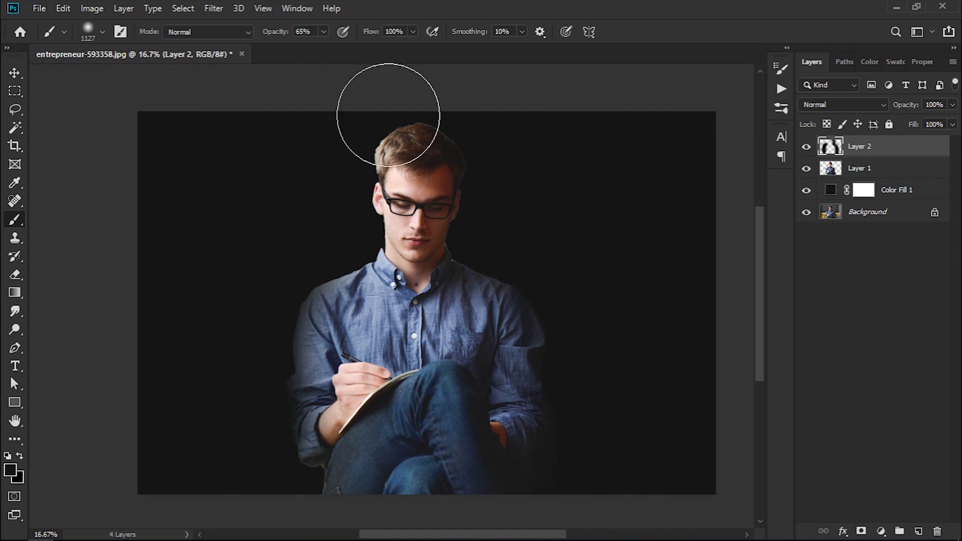
scroll(401, 110, up, 3)
mouse_move(436, 175)
mouse_down()
mouse_move(415, 181)
mouse_move(408, 172)
mouse_up()
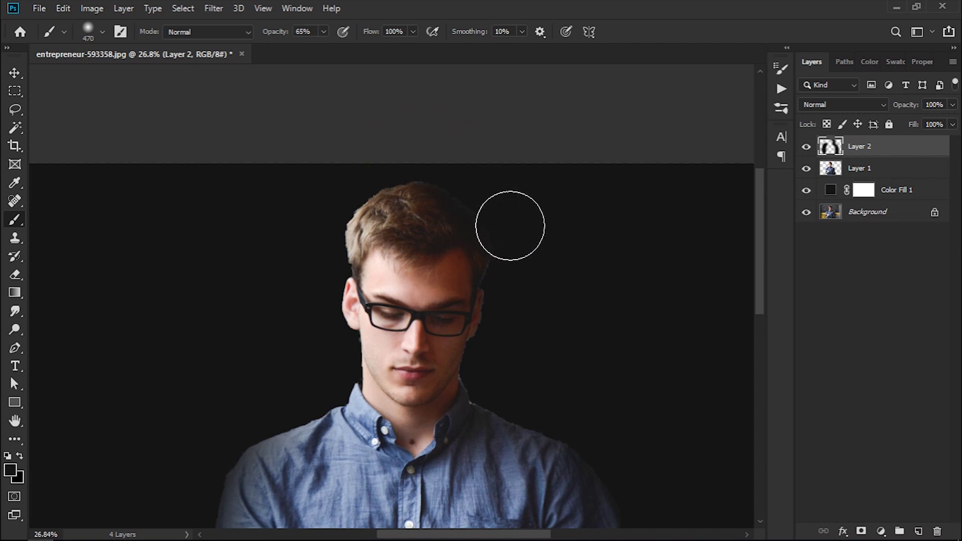
scroll(529, 301, down, 3)
scroll(279, 252, up, 2)
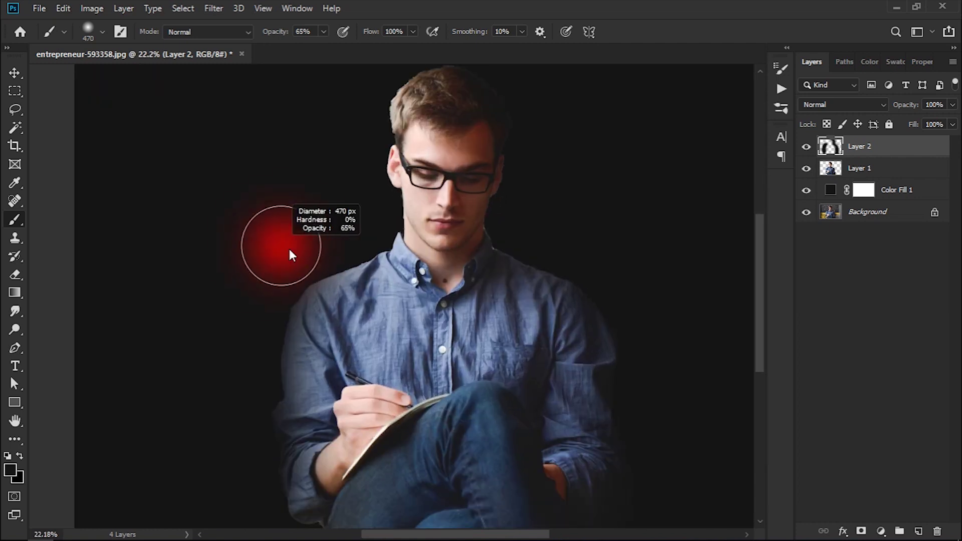
drag(280, 253, 321, 251)
scroll(245, 331, down, 2)
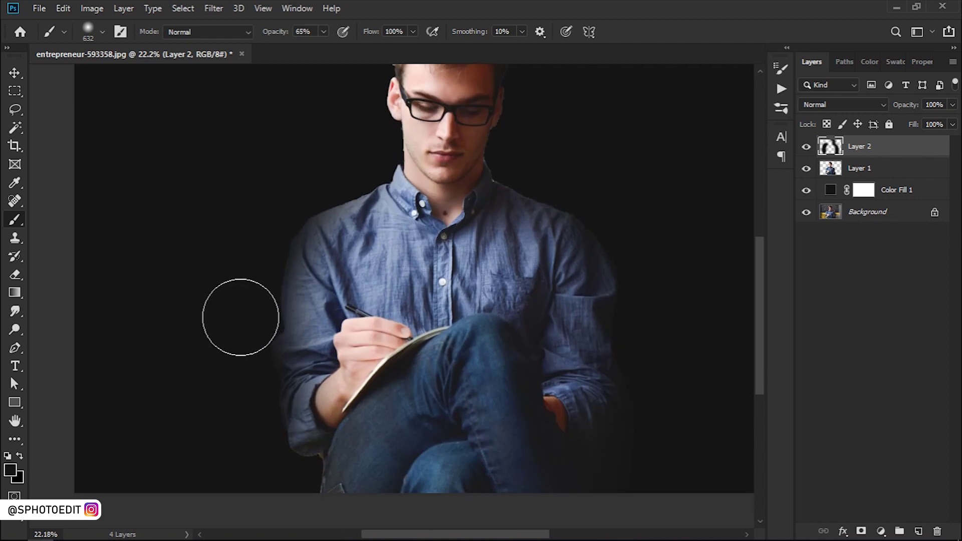
scroll(235, 348, down, 2)
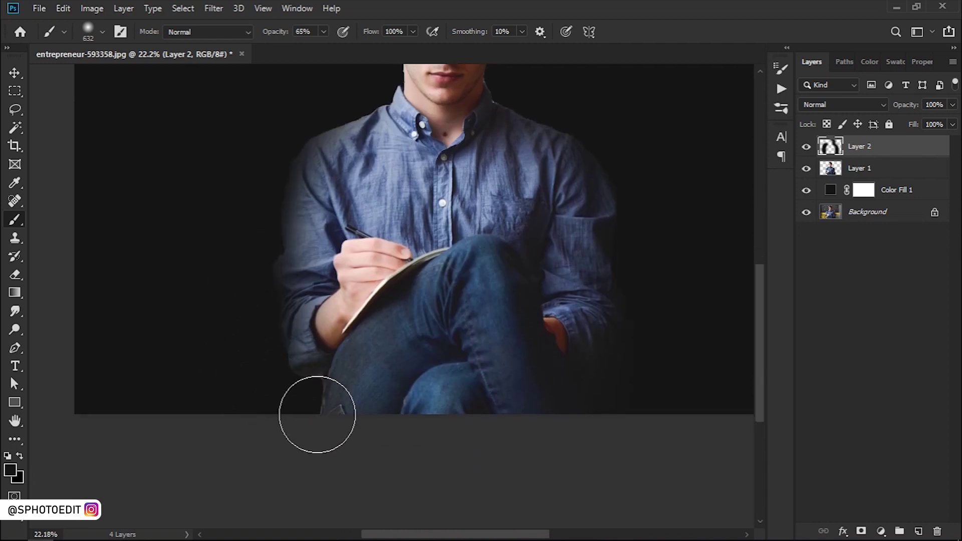
scroll(315, 415, up, 1)
scroll(630, 285, up, 2)
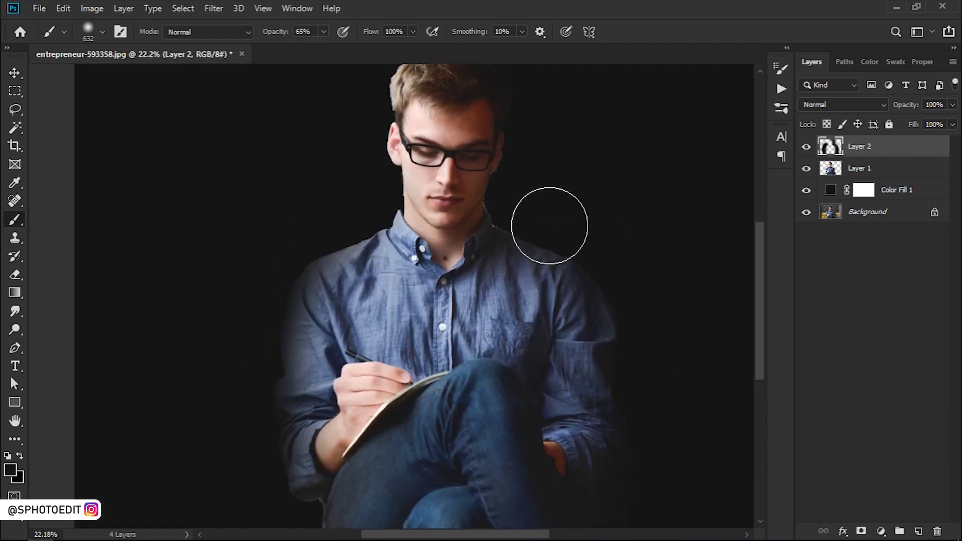
scroll(481, 223, up, 2)
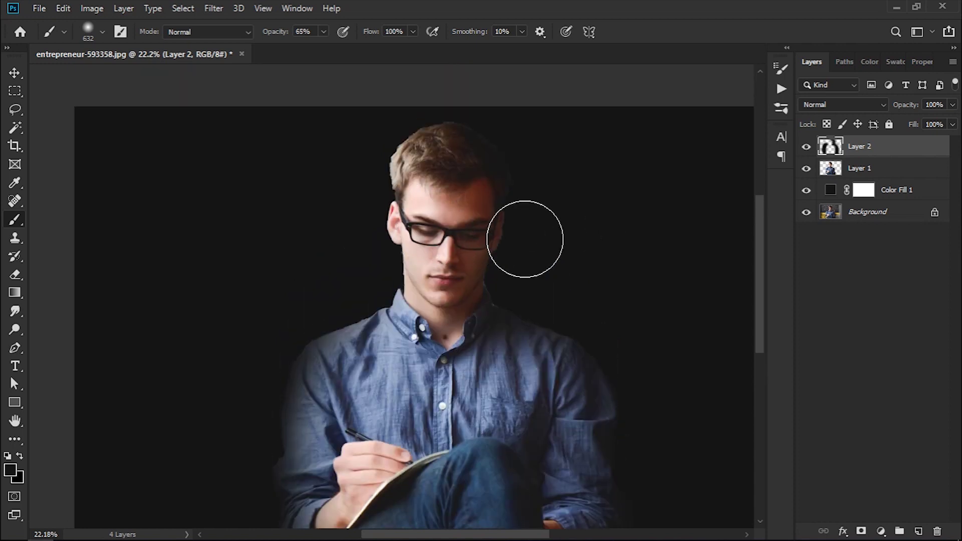
click(15, 73)
scroll(138, 151, down, 2)
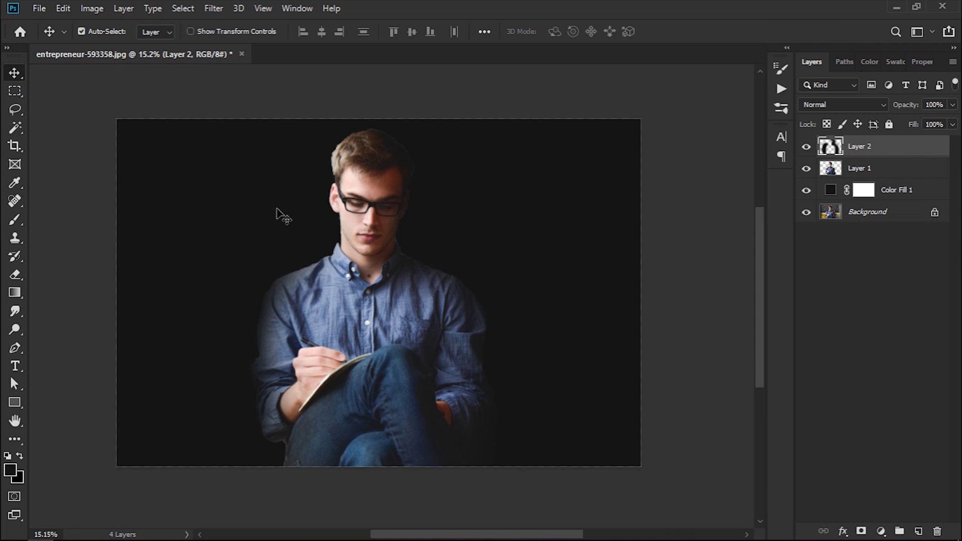
Step: Crop the canvas to a near-square frame around the man's head and upper body
click(14, 146)
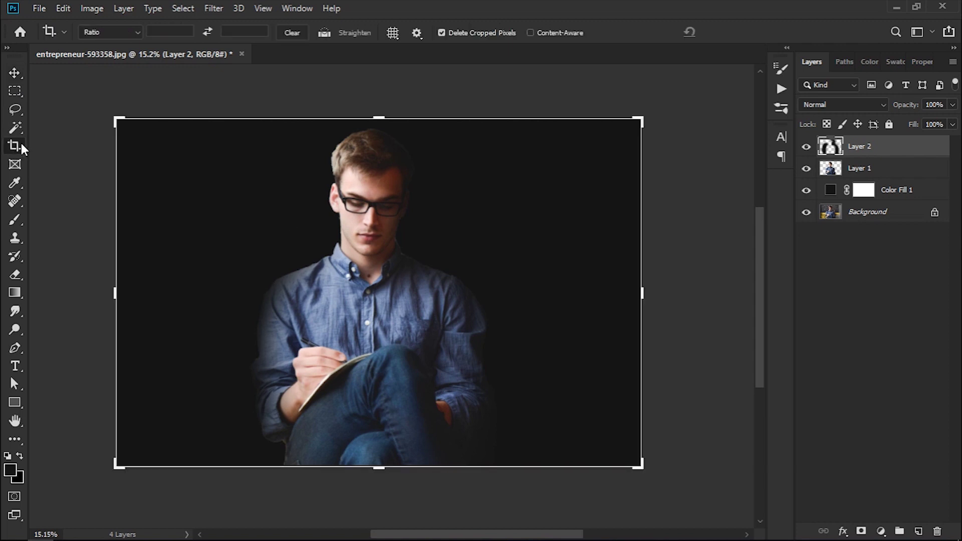
drag(638, 465, 577, 435)
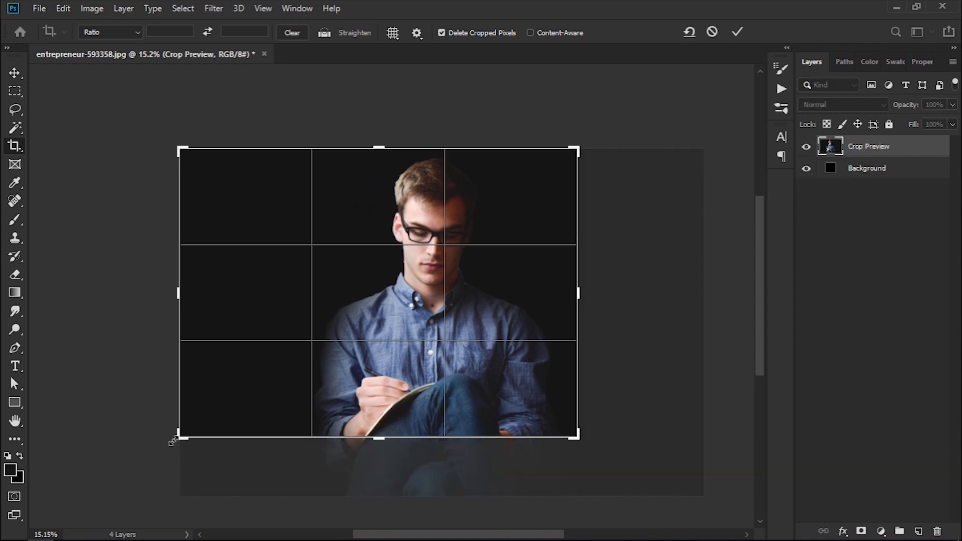
drag(173, 440, 230, 427)
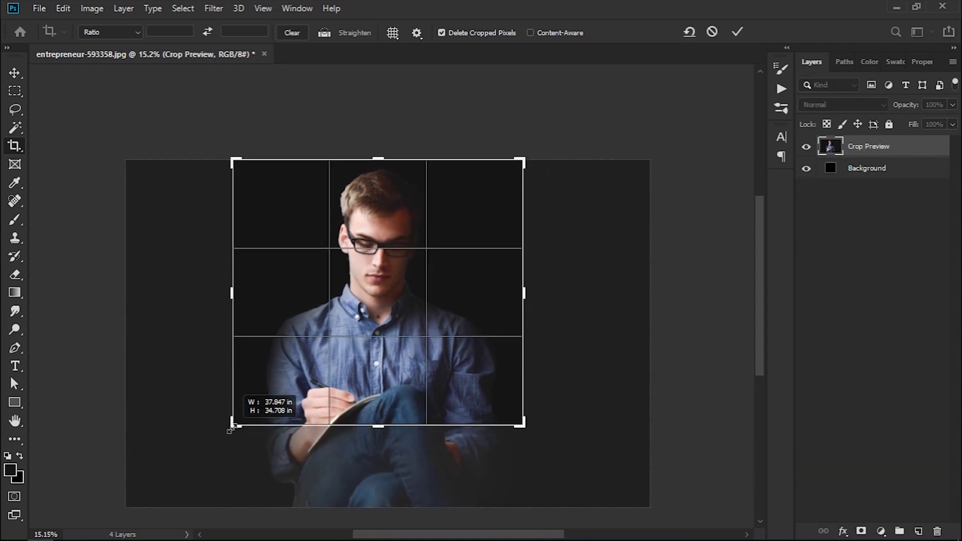
key(Return)
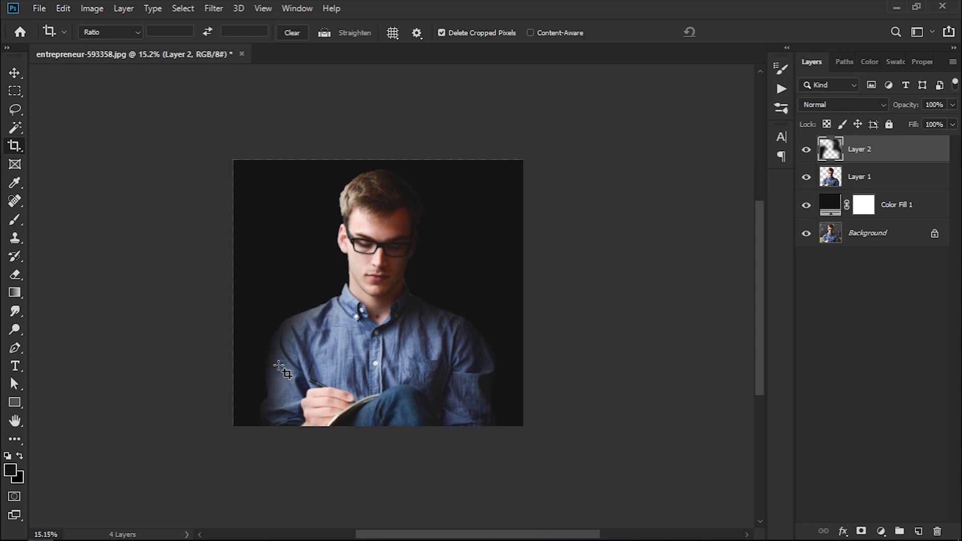
key(v)
scroll(447, 379, up, 1)
scroll(447, 371, up, 1)
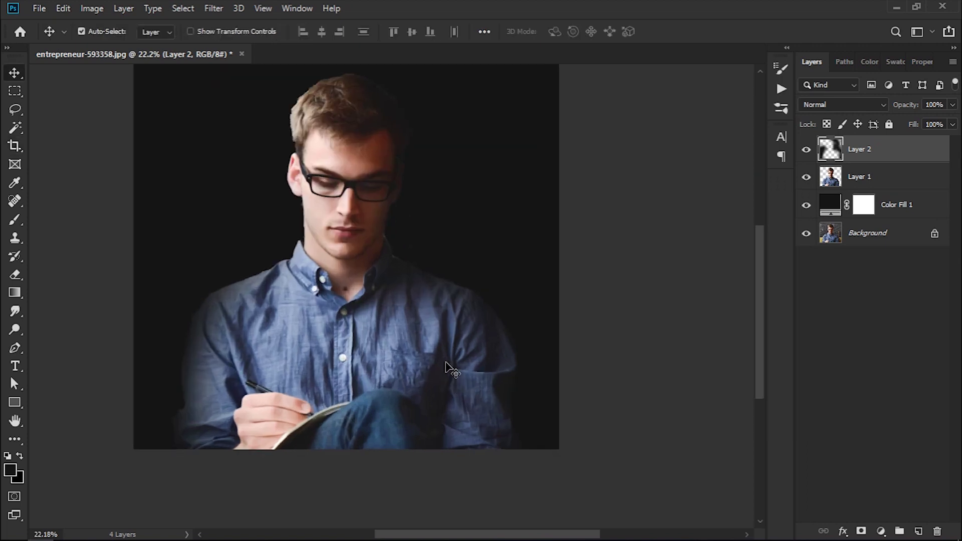
scroll(447, 365, up, 2)
scroll(405, 351, down, 1)
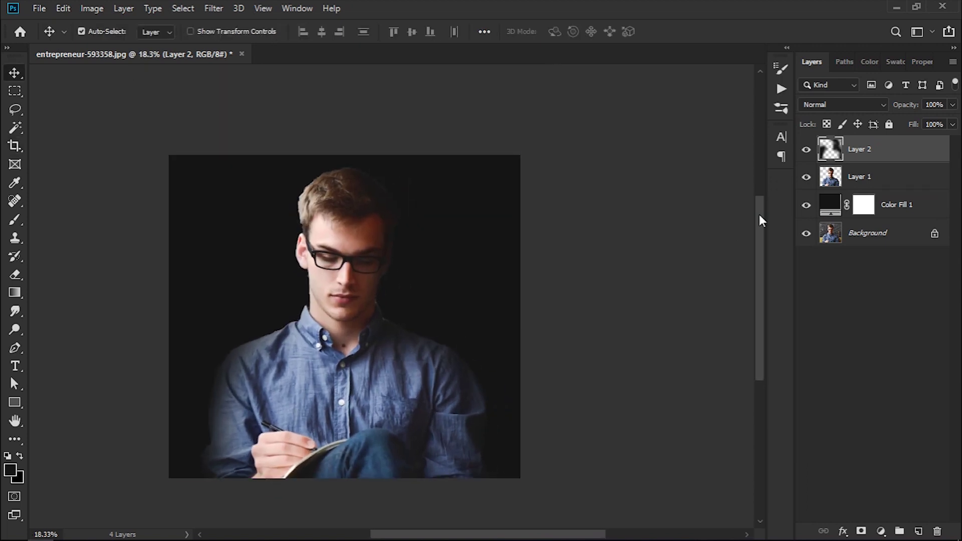
Step: Add a Black & White adjustment layer above Layer 1, then reselect Layer 2
click(864, 182)
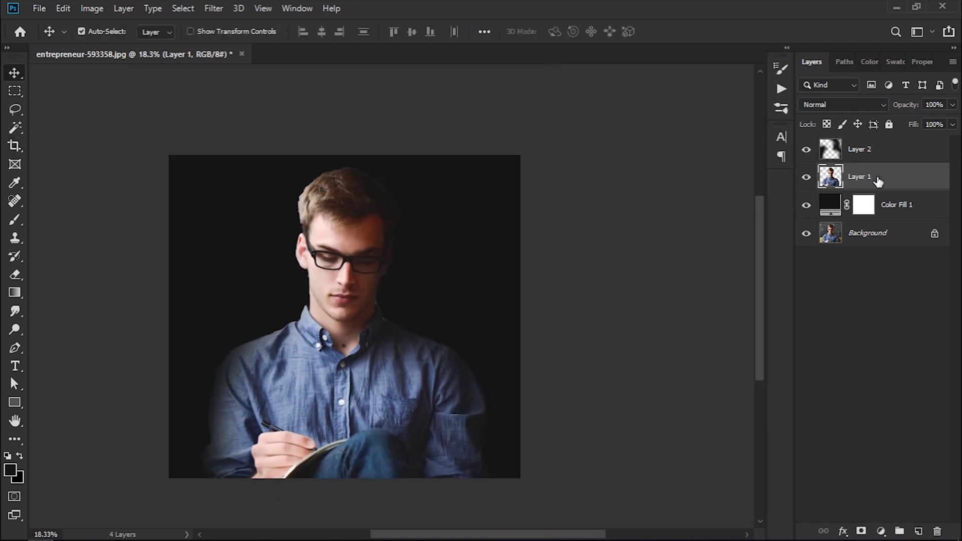
click(880, 533)
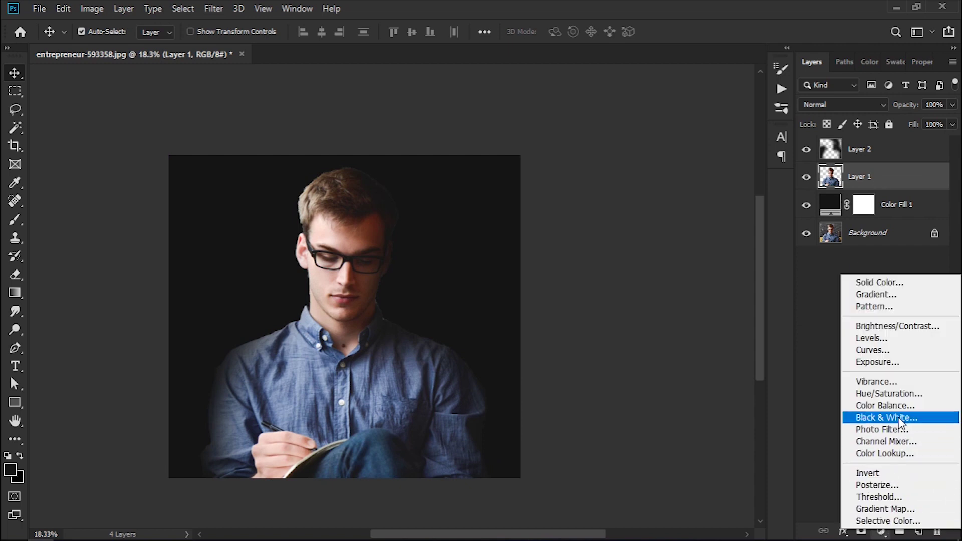
click(901, 422)
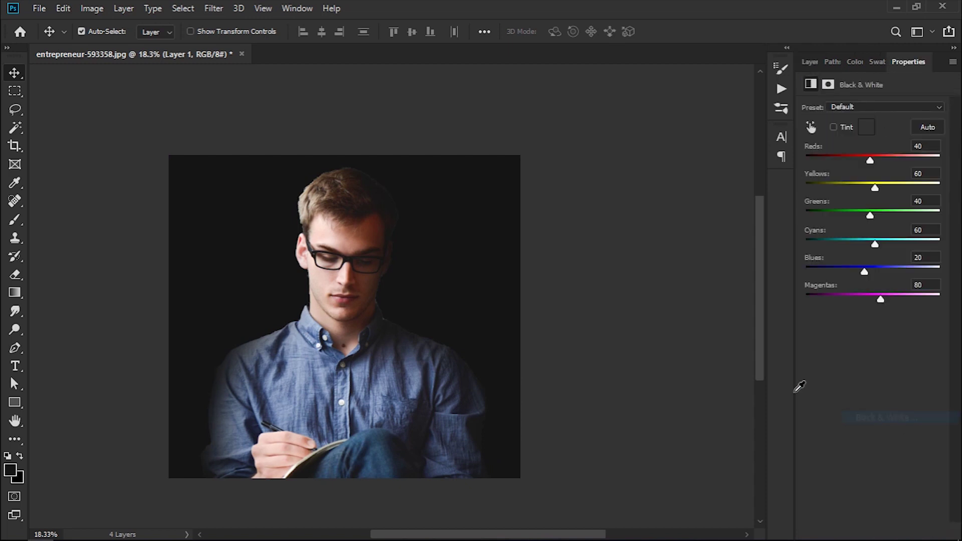
click(805, 65)
click(824, 149)
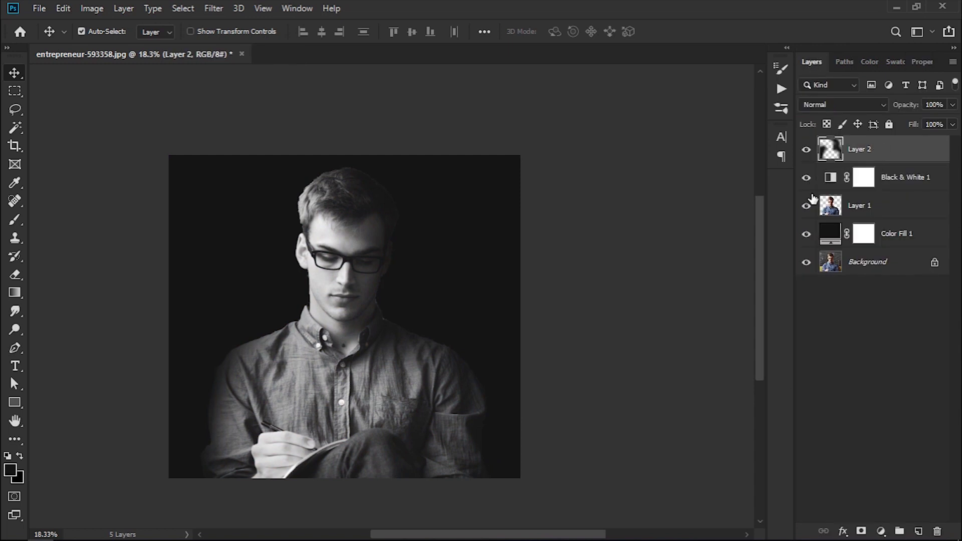
Step: Paint black on Layer 2 over the bottom near the hand and left shoulder with a 1571 px brush
key(b)
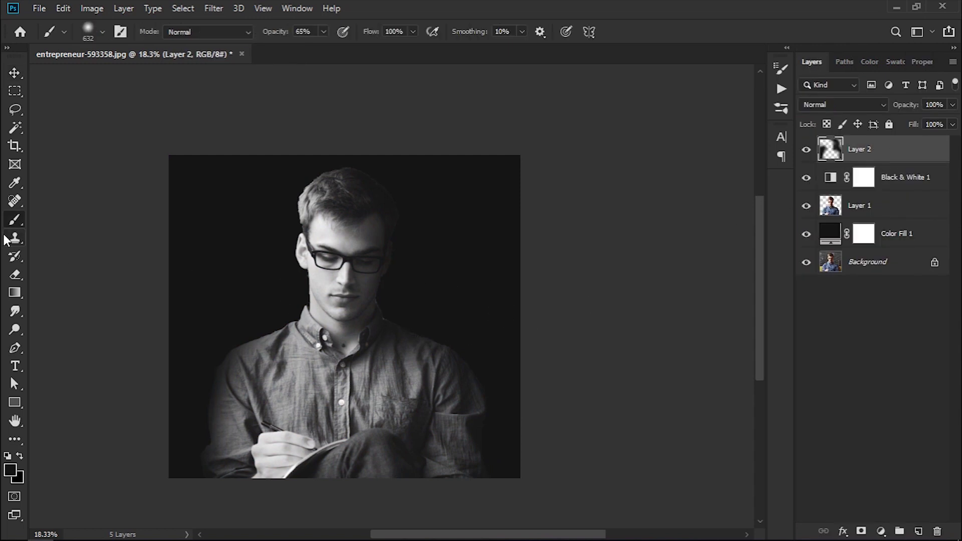
drag(402, 284, 431, 284)
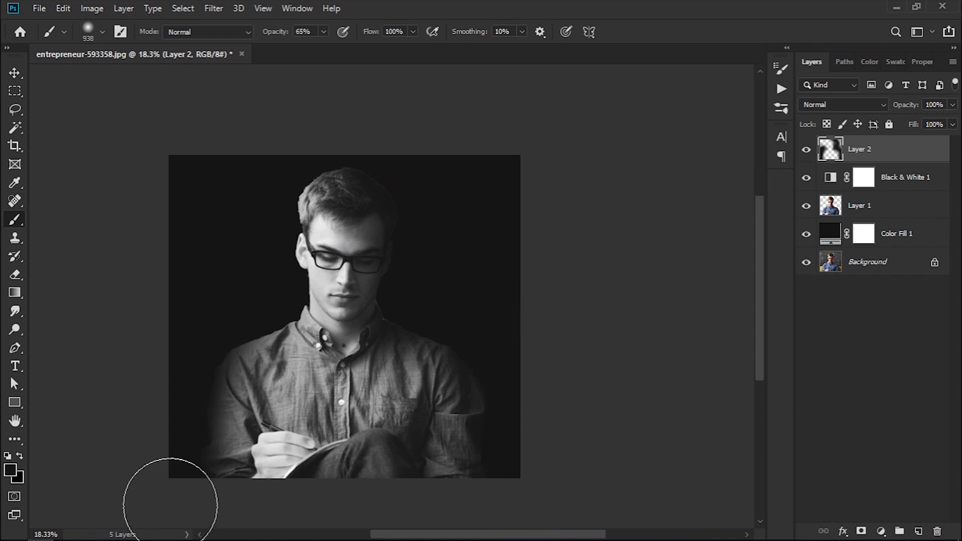
drag(231, 455, 276, 472)
scroll(251, 456, down, 3)
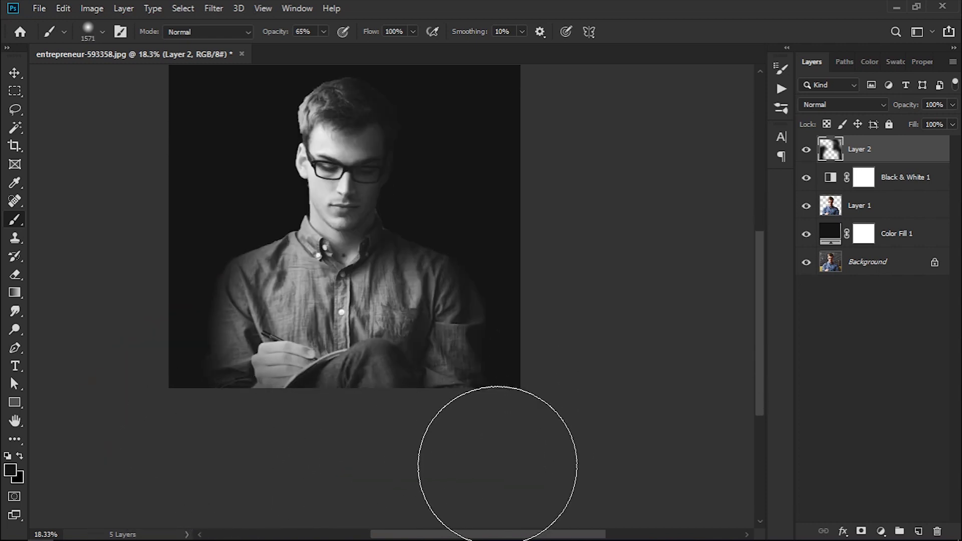
click(293, 421)
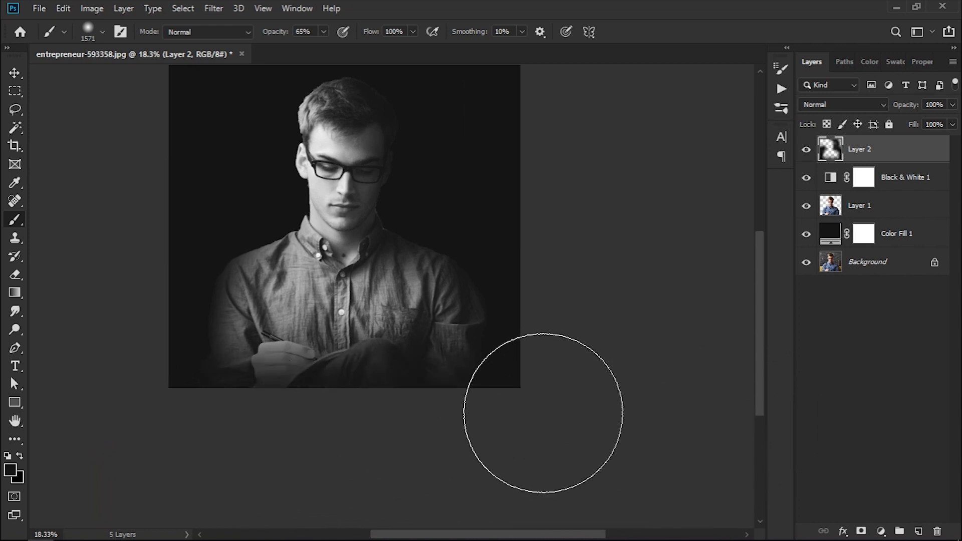
scroll(522, 345, up, 2)
scroll(510, 278, up, 4)
drag(452, 290, 422, 290)
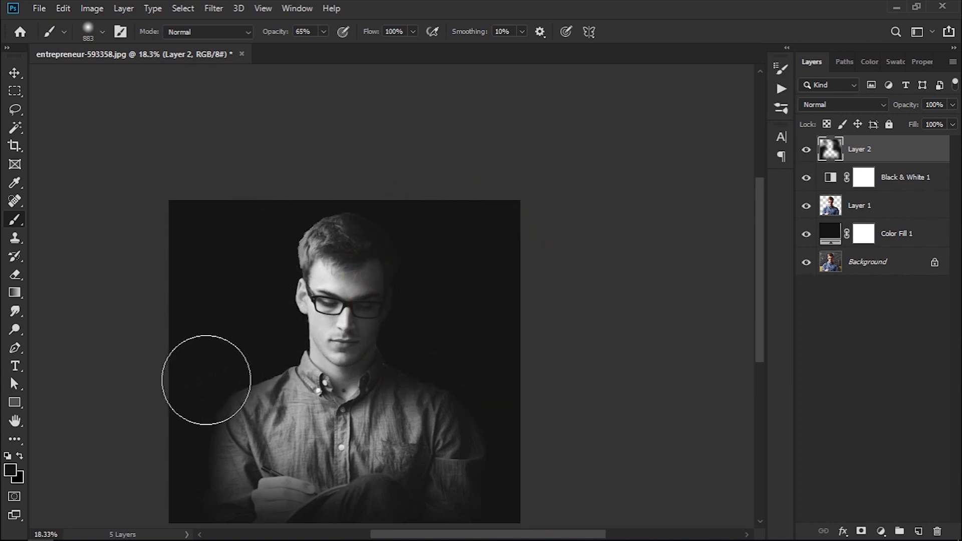
scroll(305, 314, down, 3)
scroll(240, 262, left, 1)
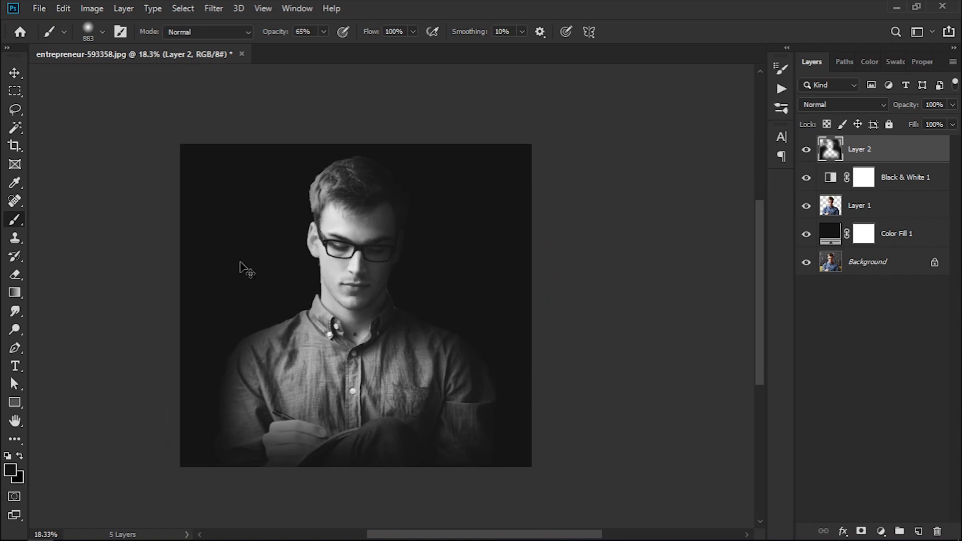
click(12, 76)
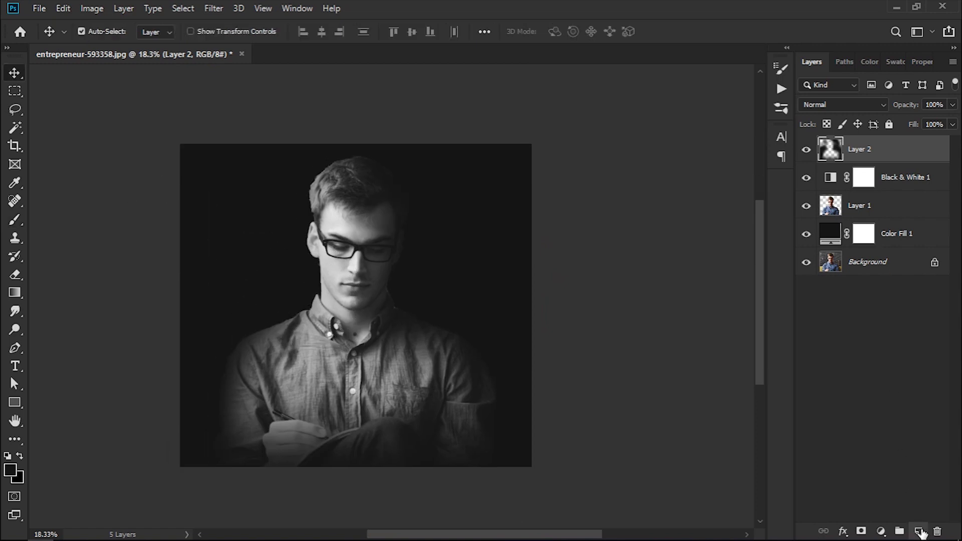
Step: Add a new Layer 3 and fill it with solid black using Edit > Fill
click(919, 531)
click(70, 9)
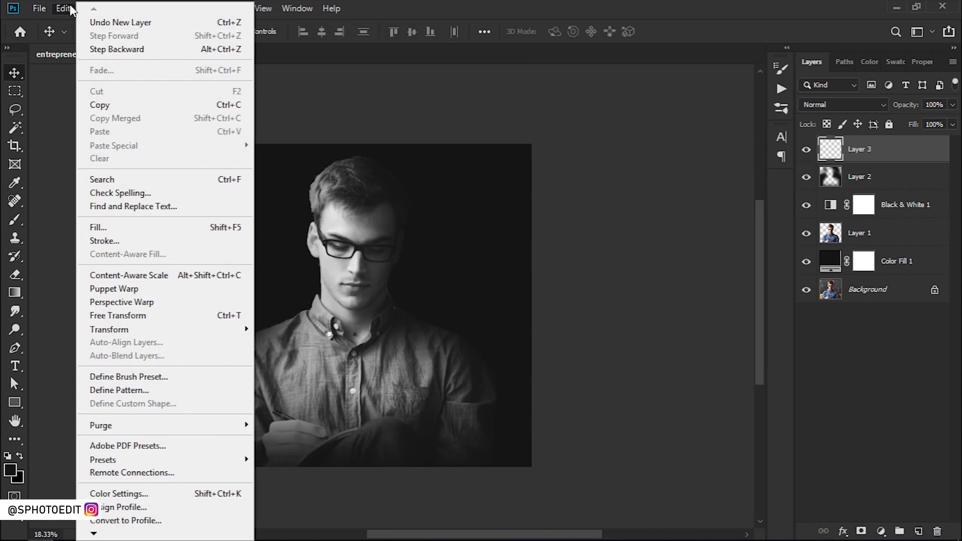
click(134, 224)
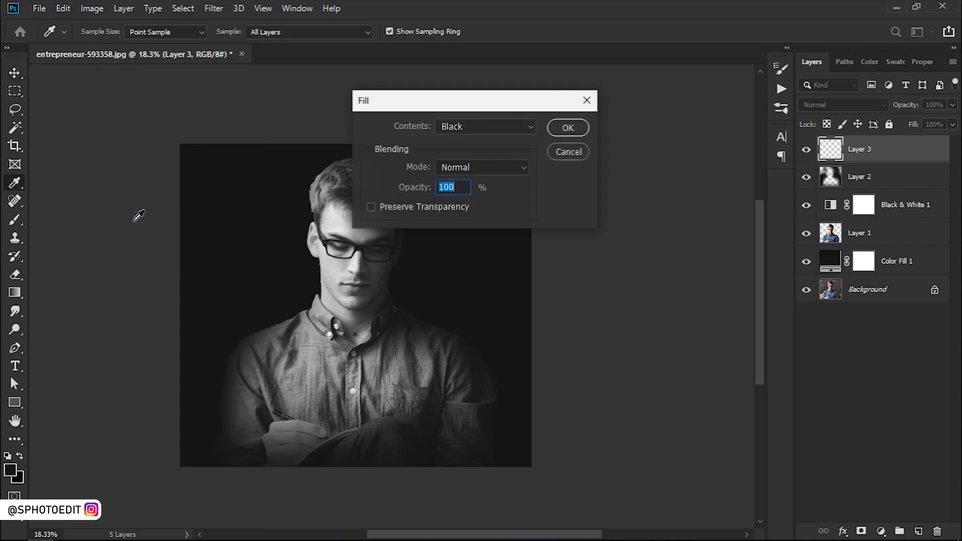
click(450, 133)
click(454, 234)
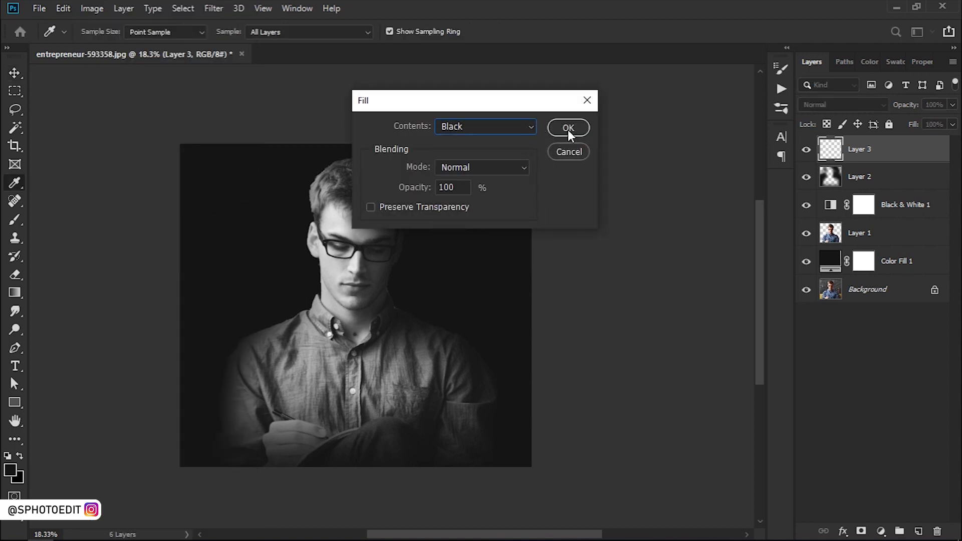
click(569, 127)
key(v)
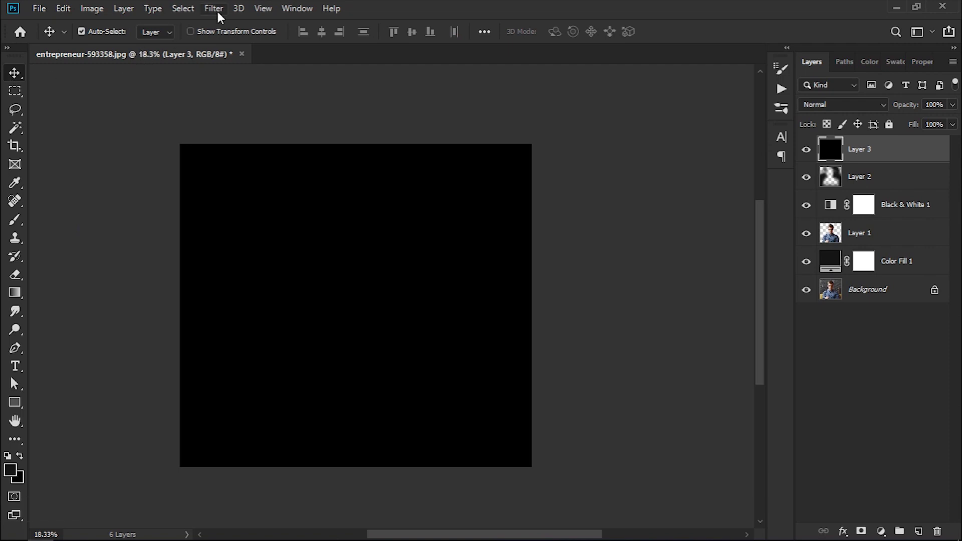
click(217, 13)
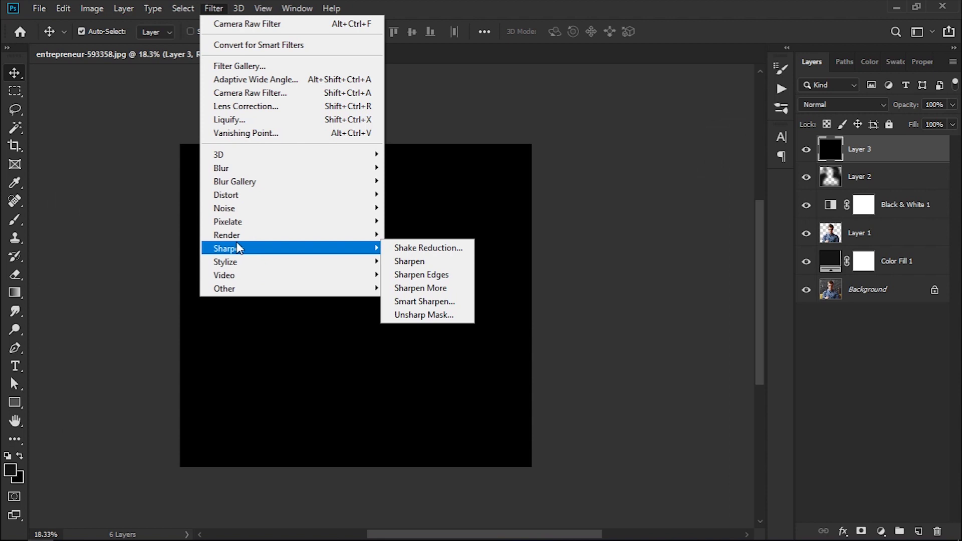
mouse_move(227, 236)
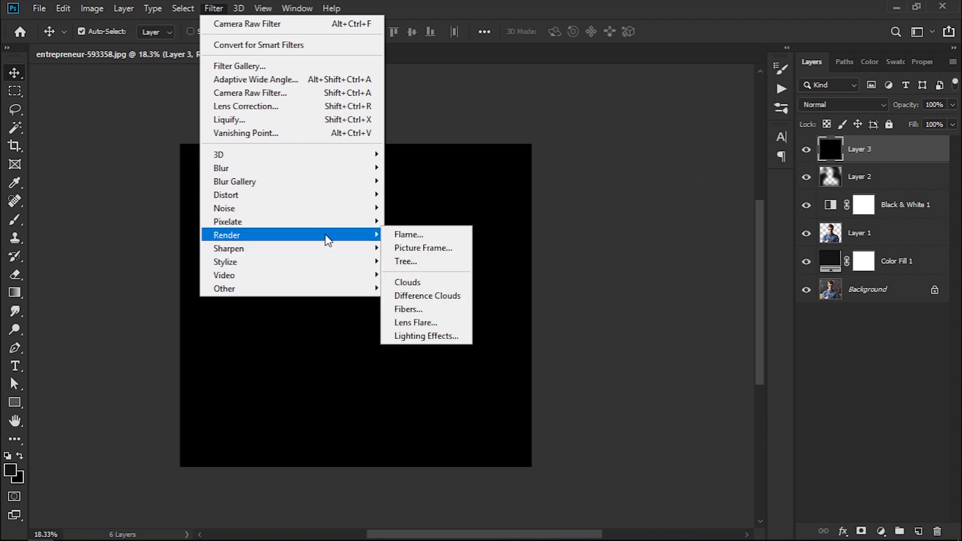
Step: Apply a Lighting Effects spot light at intensity 83, moved toward the upper left, to Layer 3
click(435, 335)
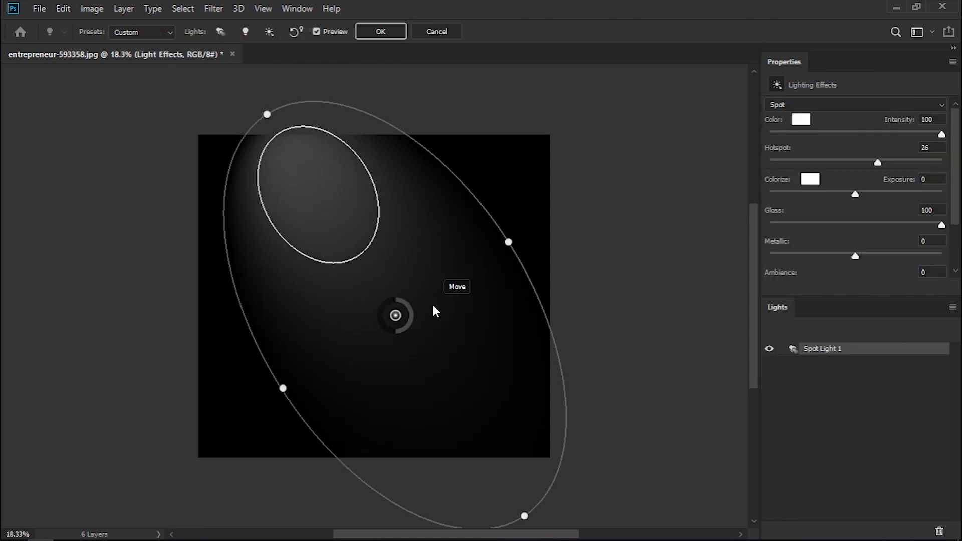
click(825, 105)
click(857, 148)
drag(398, 332, 405, 332)
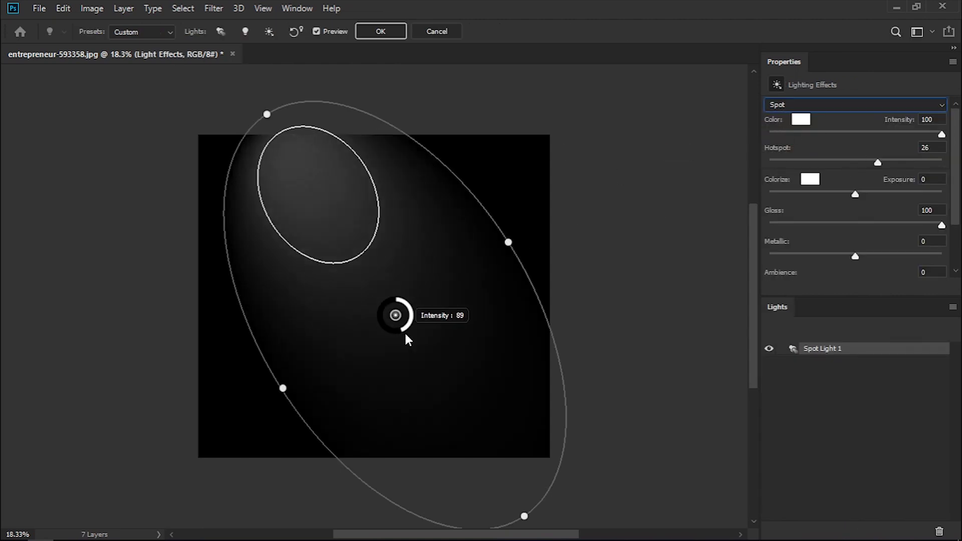
drag(508, 250, 521, 249)
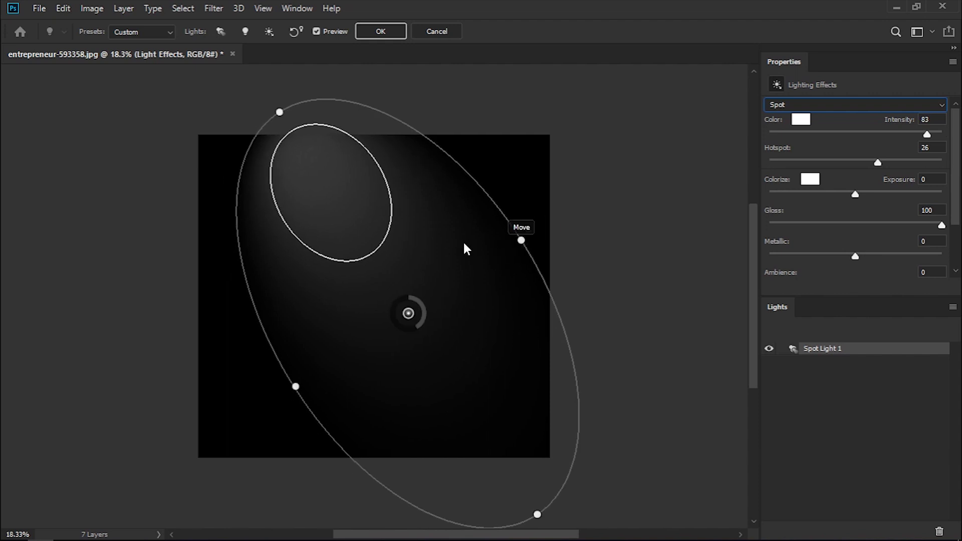
mouse_move(405, 246)
mouse_down()
mouse_move(294, 182)
mouse_move(322, 167)
mouse_up()
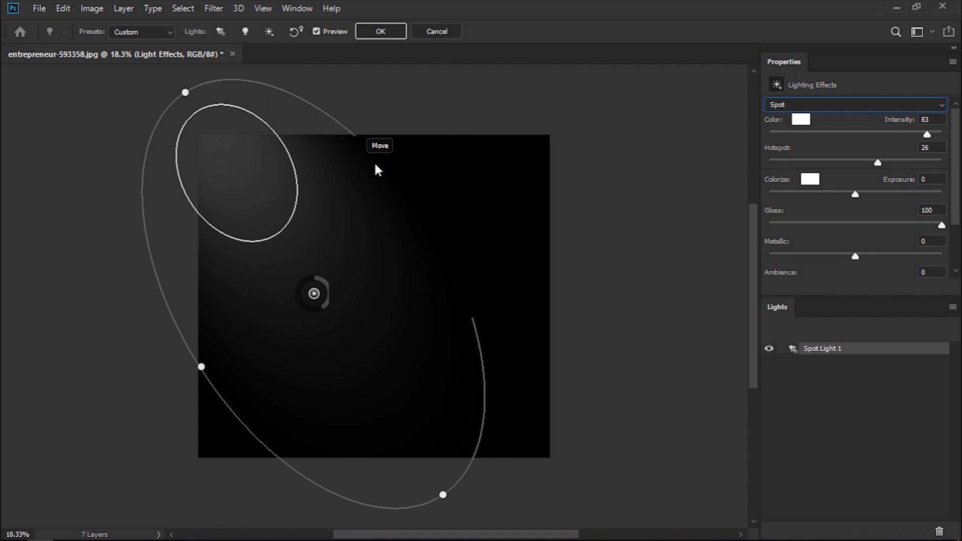
click(379, 31)
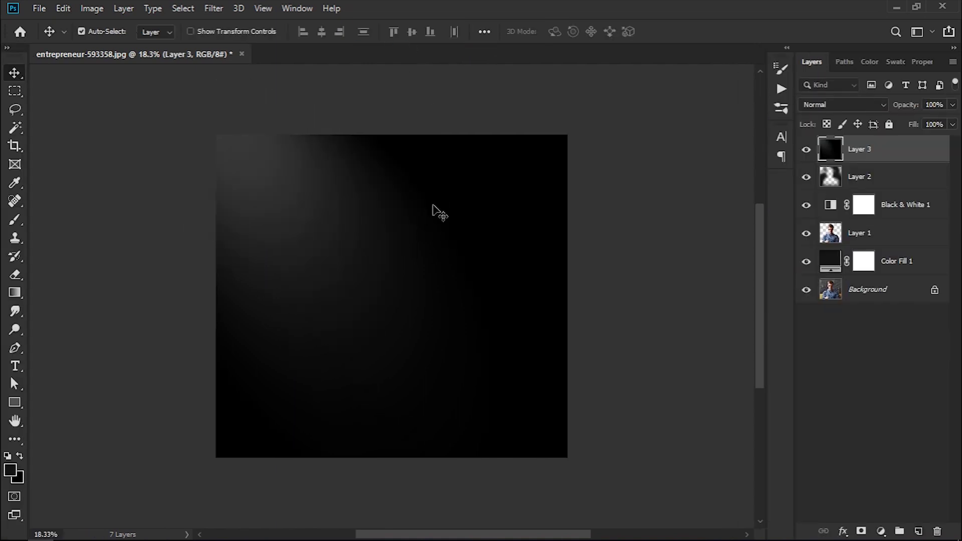
Step: Set Layer 3 to Screen blend mode and merge Color Fill 1 through Layer 3 into one layer
click(819, 104)
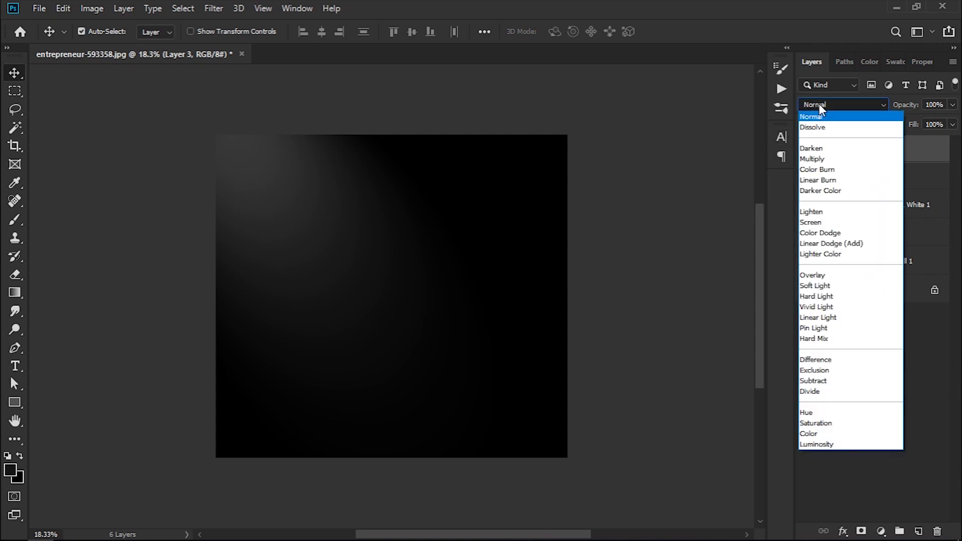
click(825, 223)
click(864, 204)
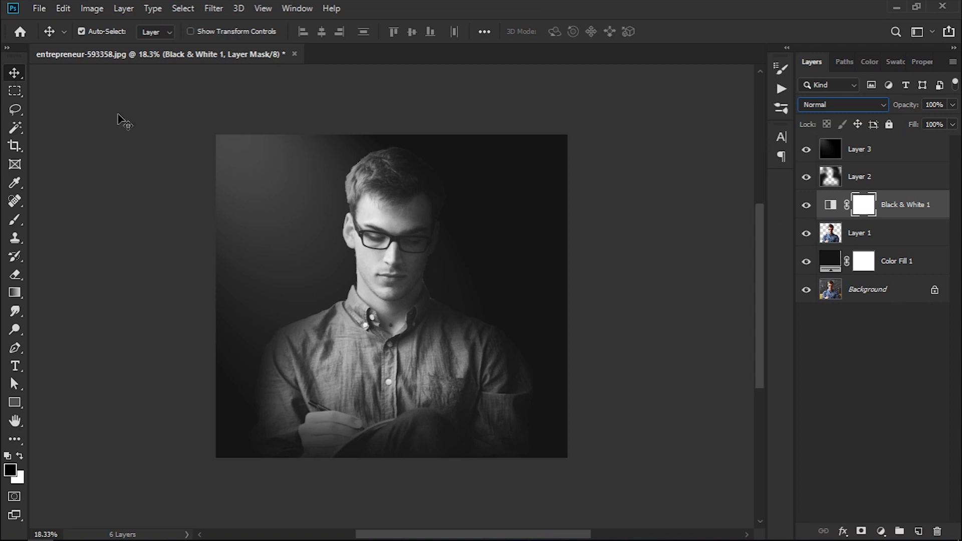
click(897, 262)
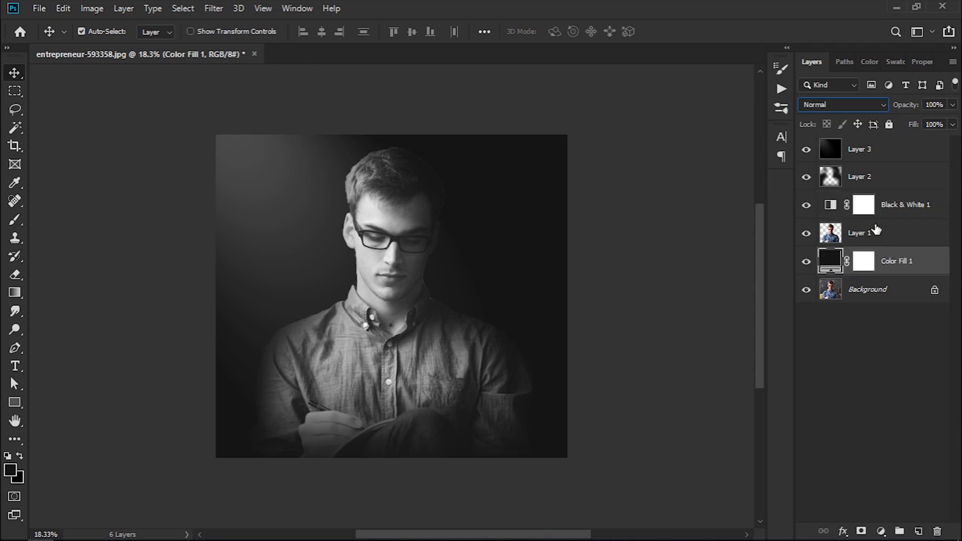
shift+click(881, 152)
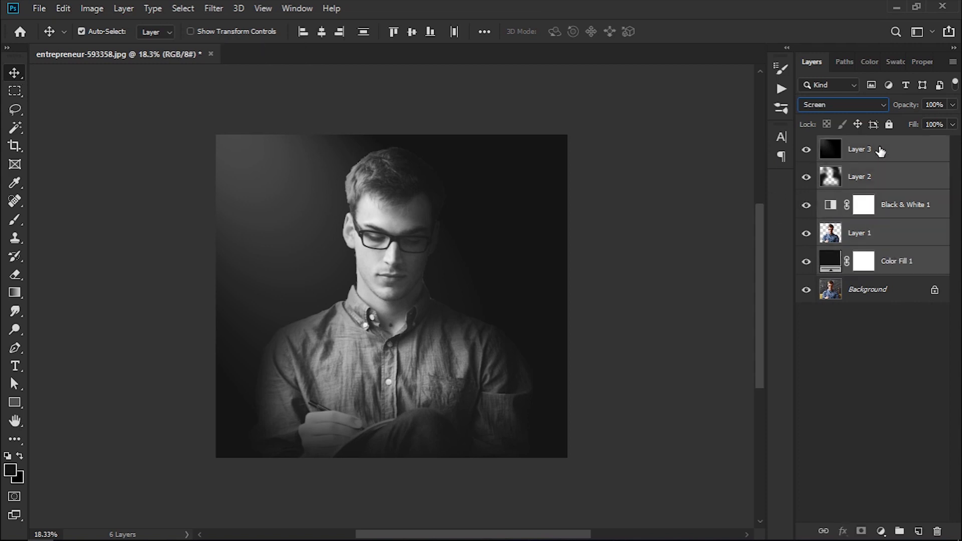
right_click(881, 151)
click(733, 416)
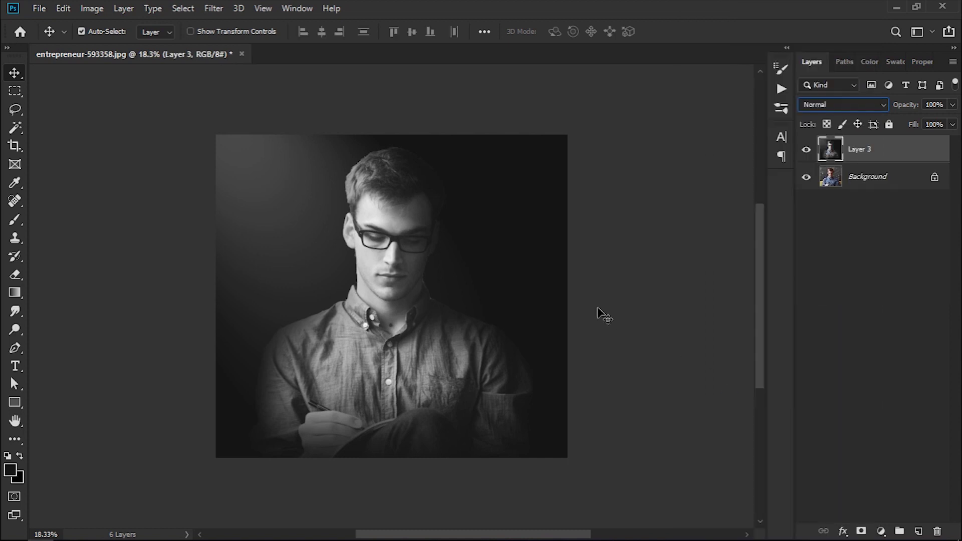
Step: Crop away the excess pixels beyond the canvas bounds
click(20, 147)
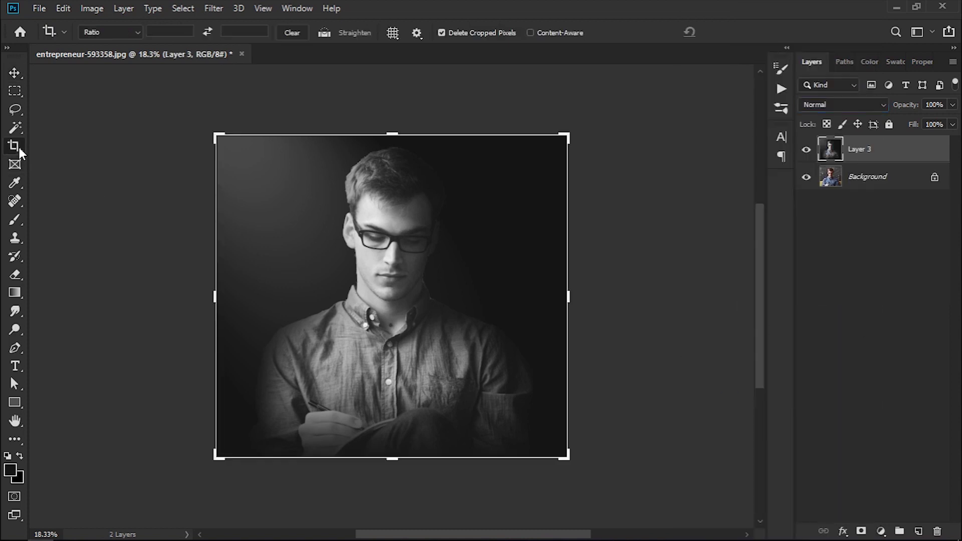
click(374, 193)
key(Return)
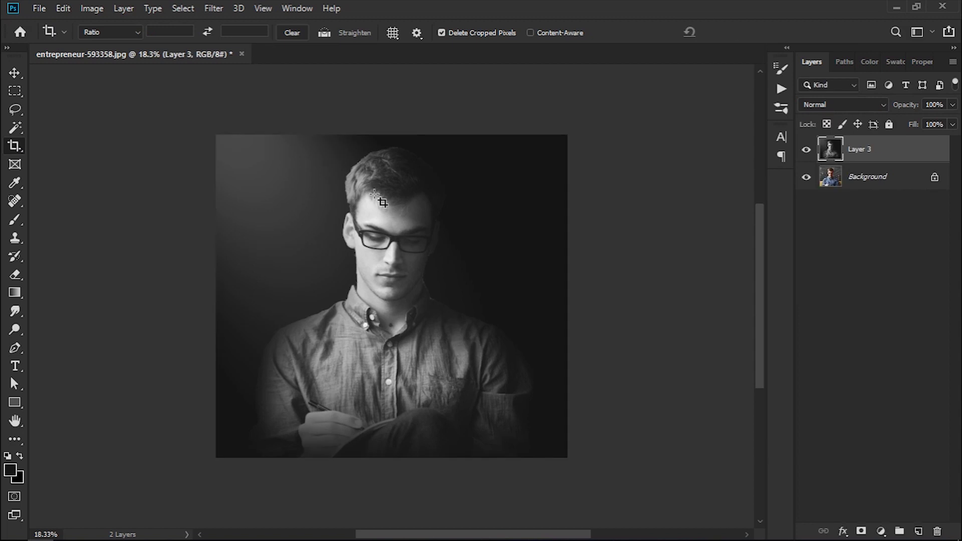
key(v)
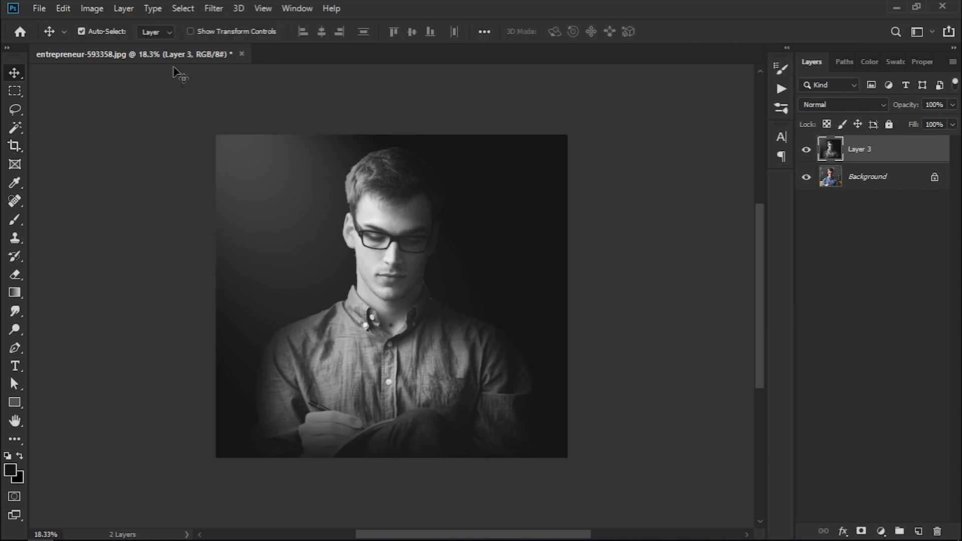
Step: Apply the Camera Raw Filter's Curve > Lift Shadows preset to Layer 3 and accept
click(213, 8)
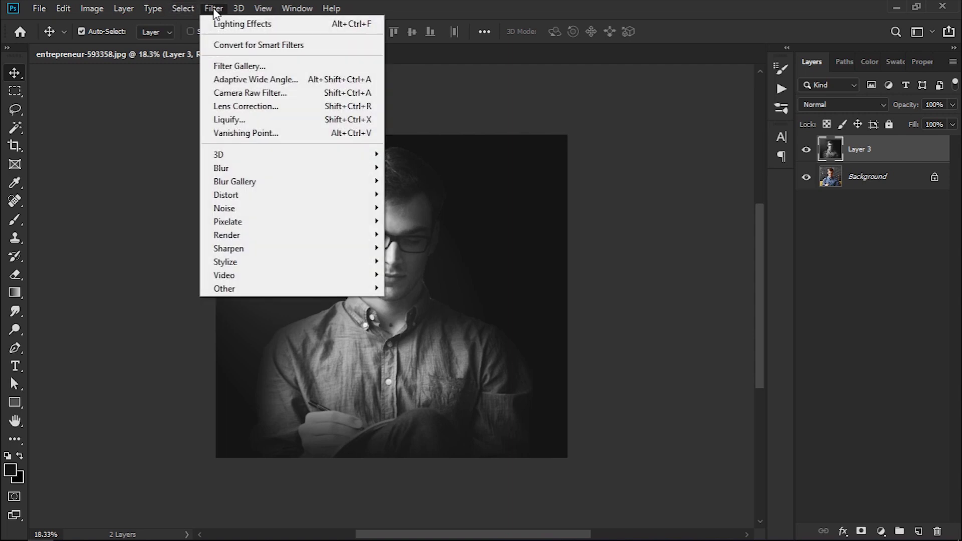
click(243, 94)
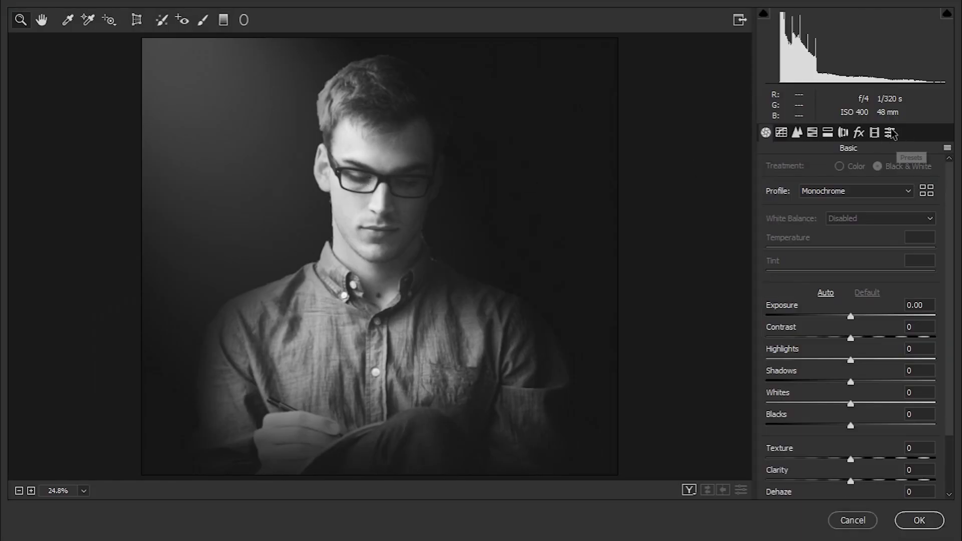
click(891, 133)
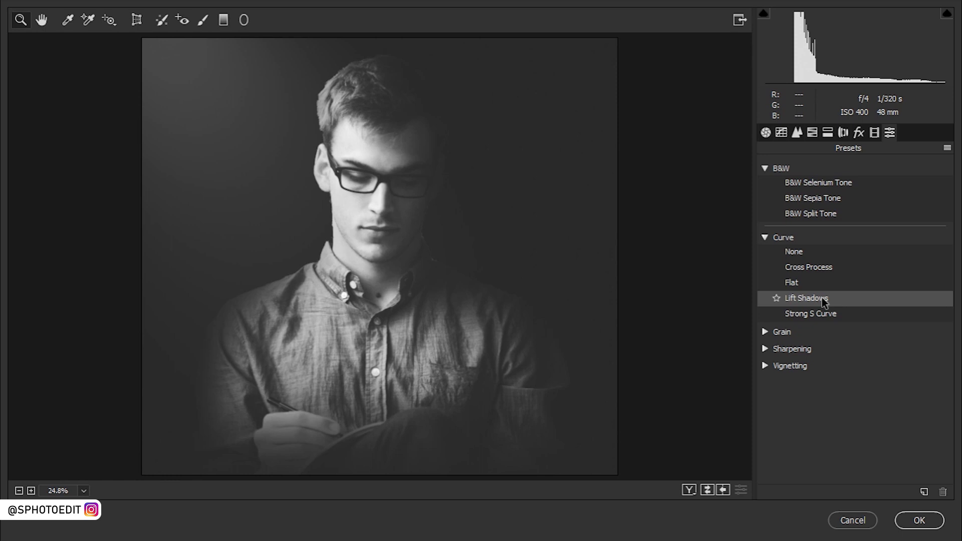
click(822, 298)
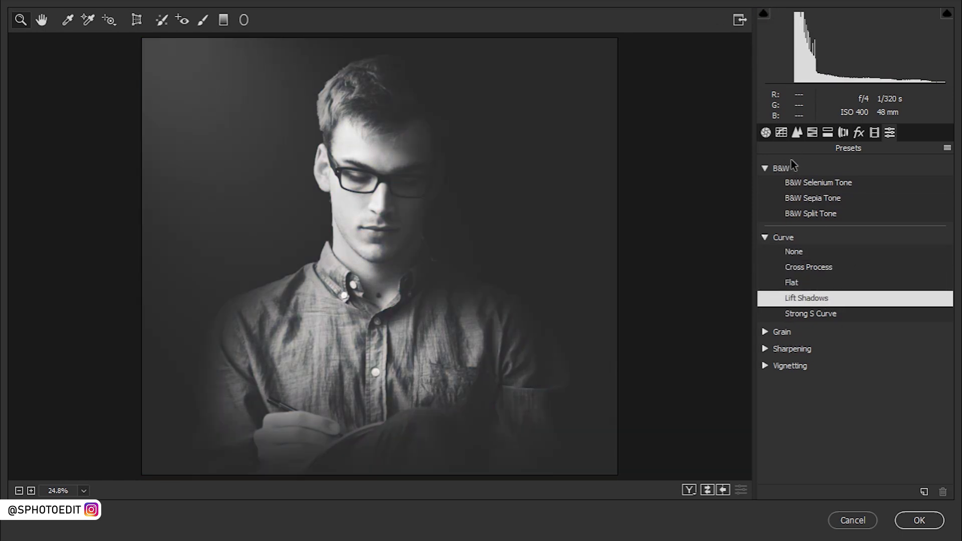
click(765, 132)
scroll(869, 340, down, 3)
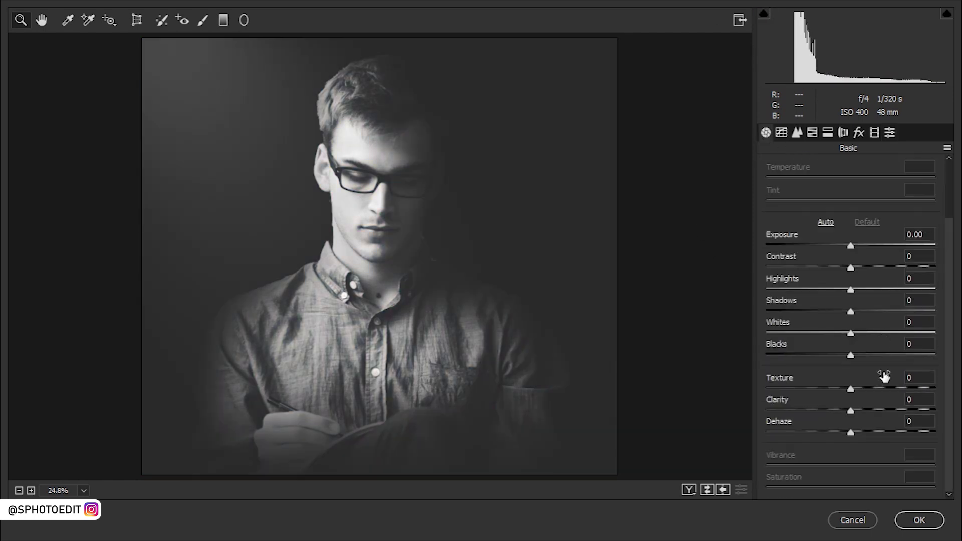
click(919, 521)
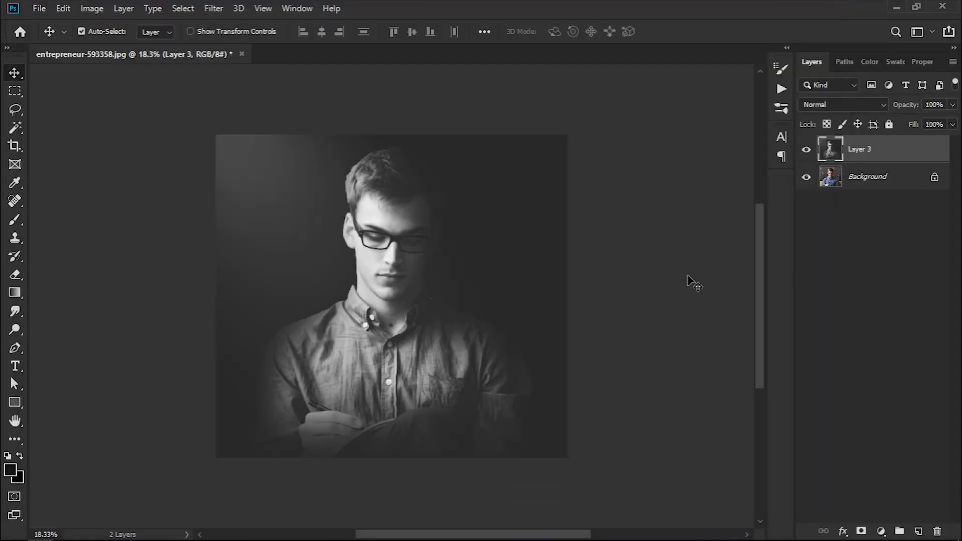
Step: Add a Brightness/Contrast 1 adjustment layer with brightness -40 and contrast 54 above Layer 3
scroll(548, 348, up, 2)
scroll(551, 314, down, 1)
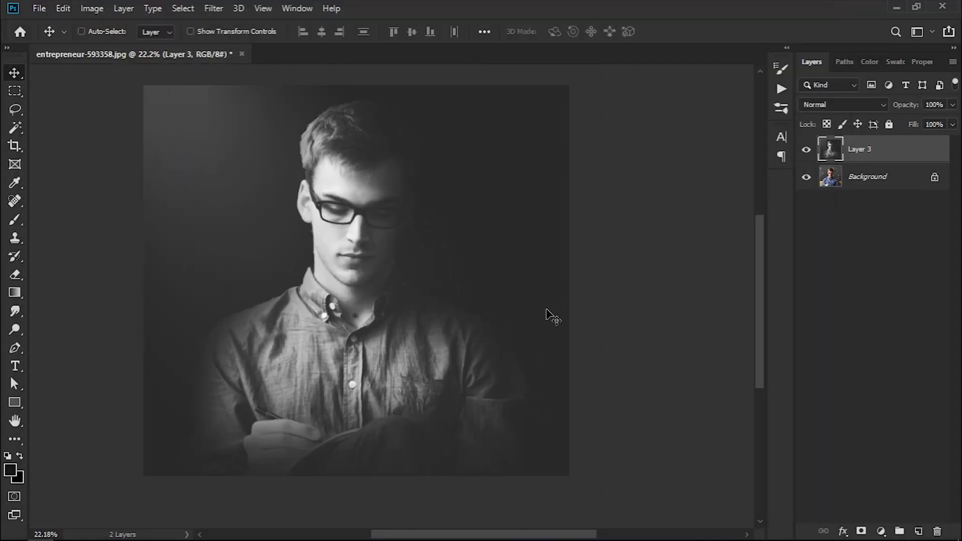
click(881, 531)
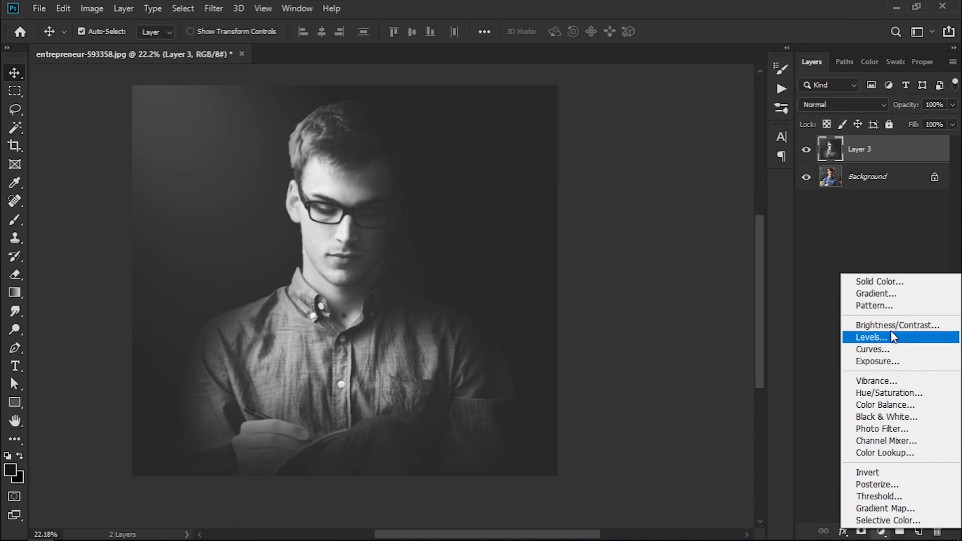
click(890, 326)
mouse_move(873, 151)
mouse_down()
mouse_move(856, 148)
mouse_move(889, 175)
mouse_move(910, 177)
mouse_up()
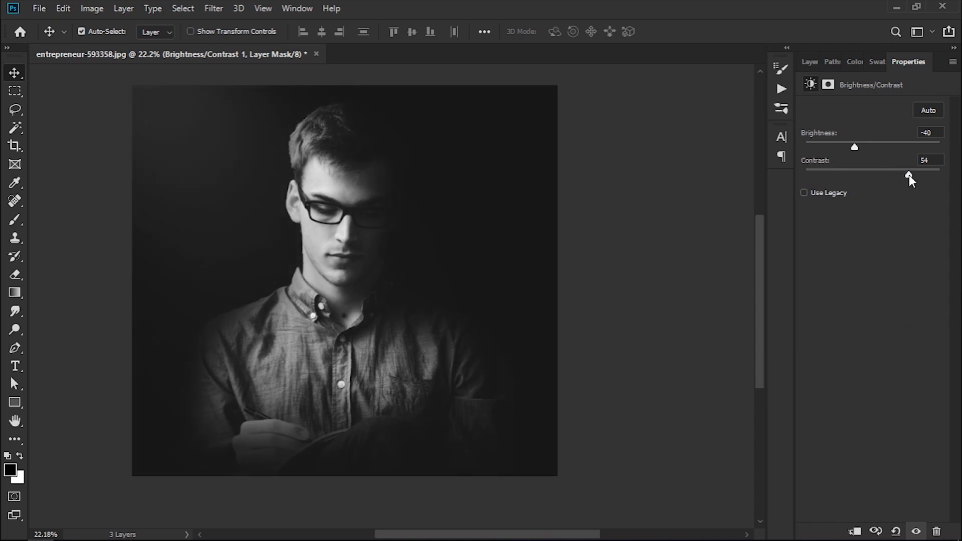
click(810, 63)
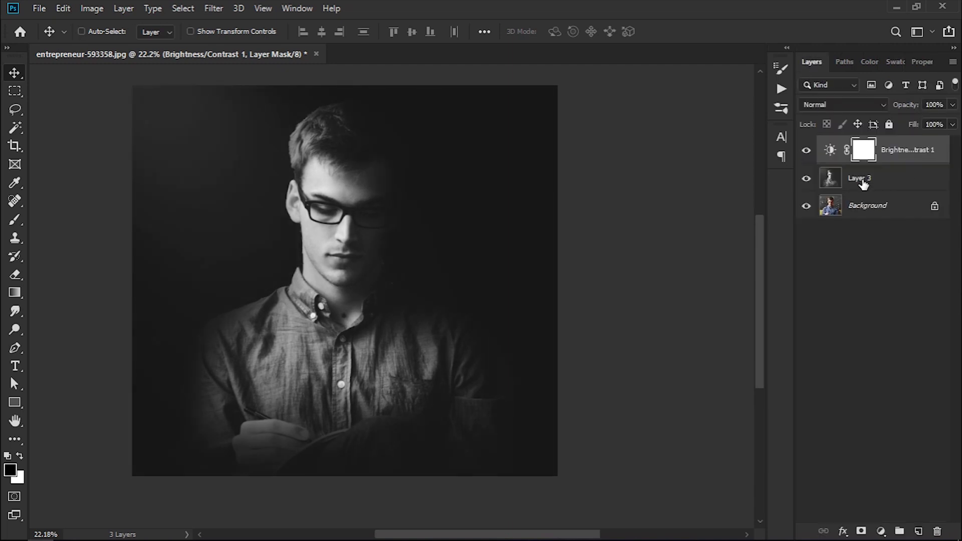
Step: Select Brightness/Contrast 1 with Layer 3 and merge them into one layer
click(866, 182)
right_click(866, 181)
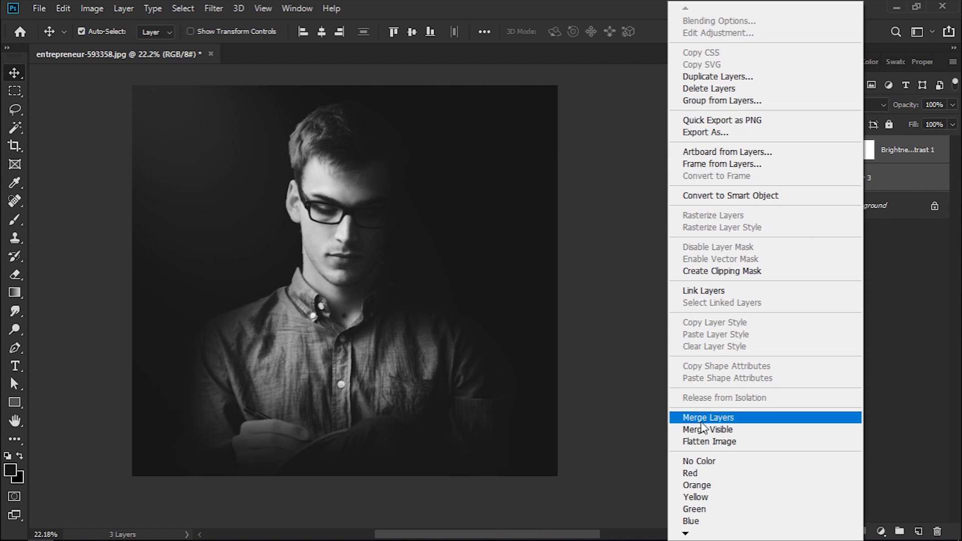
click(709, 417)
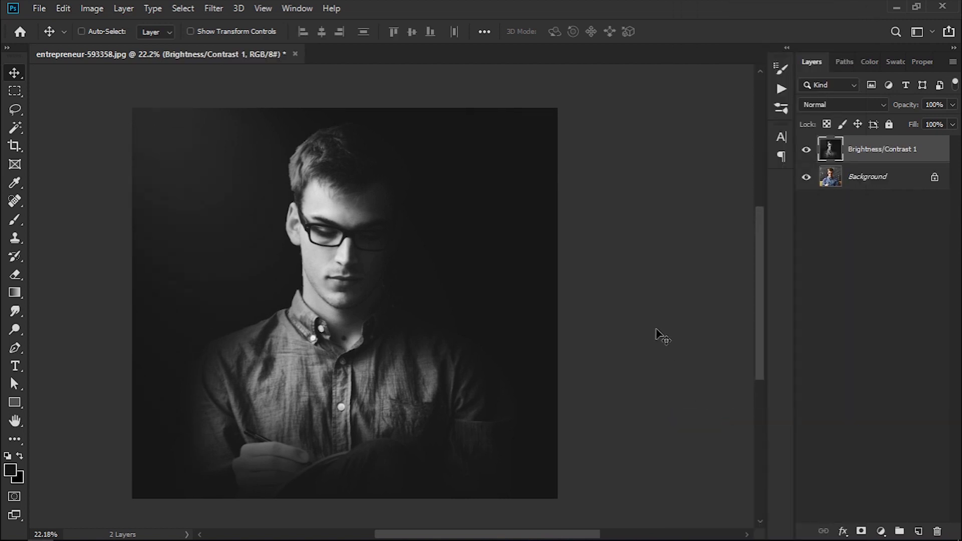